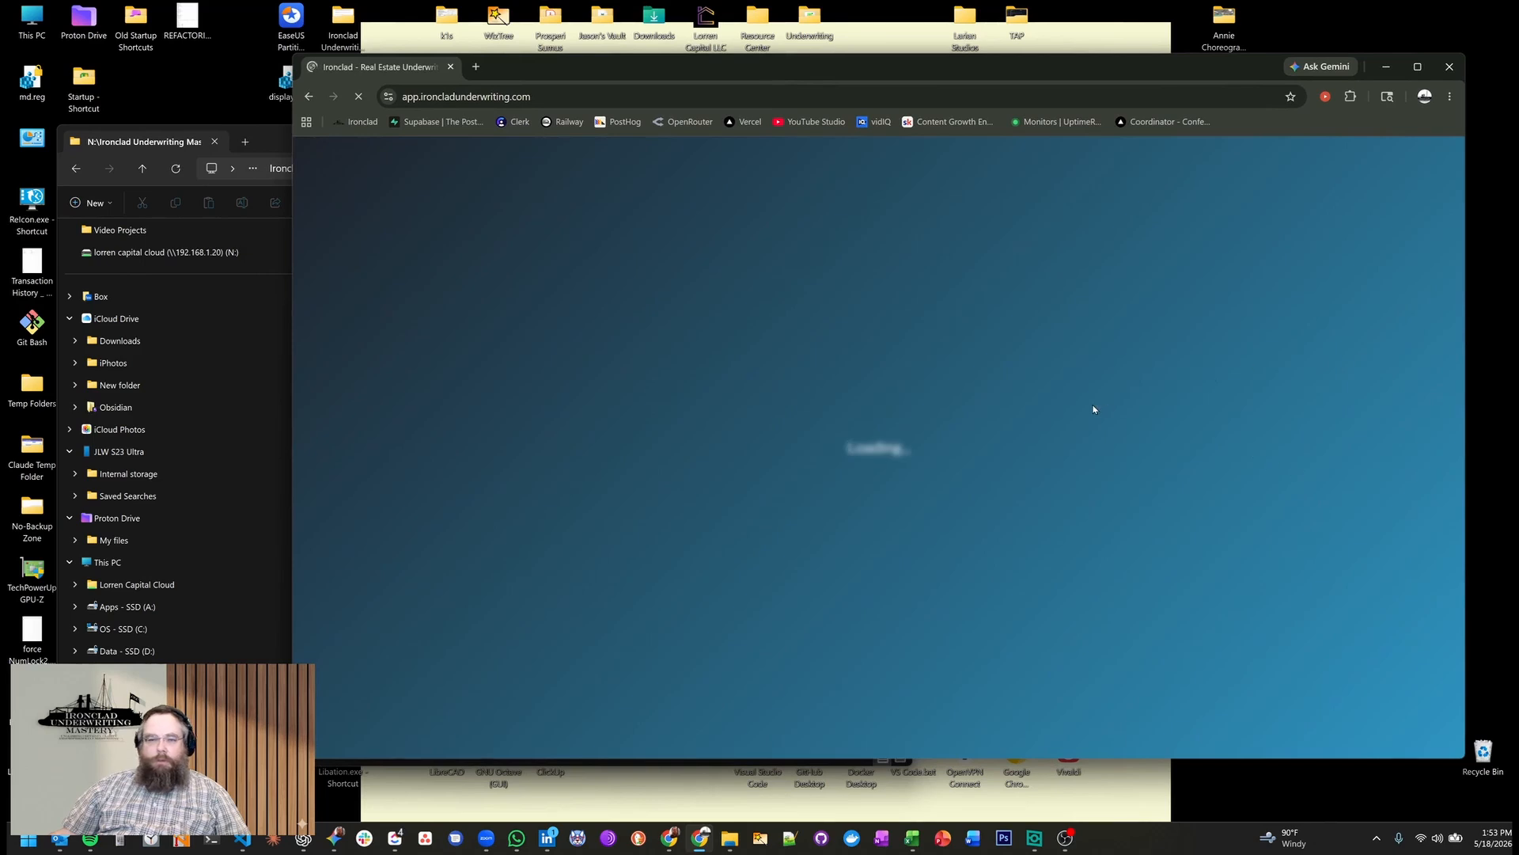
Start a new project and add the property's T12 statement file from its folder in File Explorer.
{"action": "left_click", "coordinate": [897, 582]}
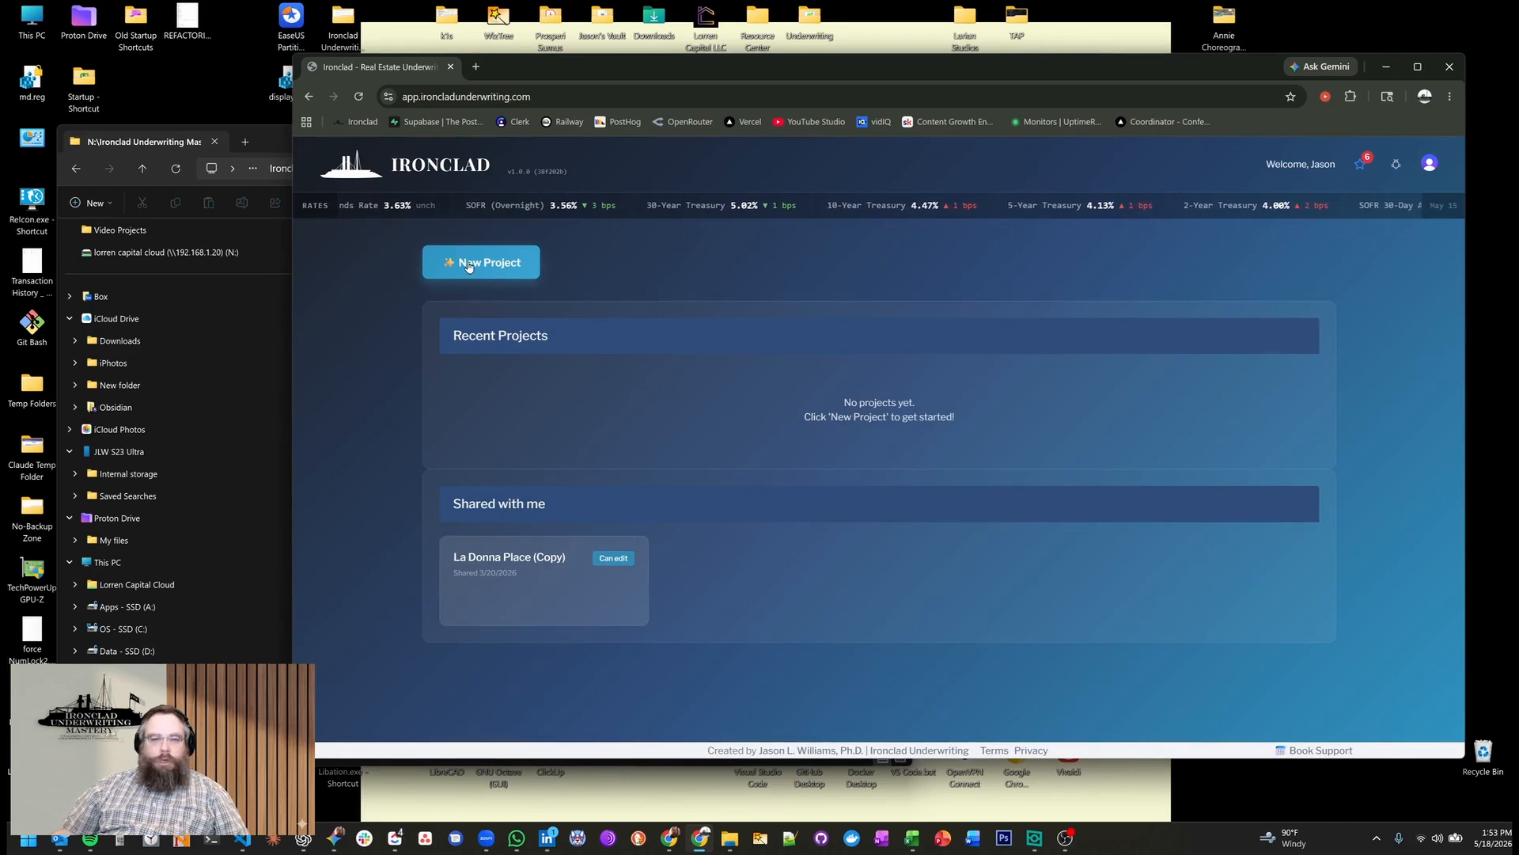
{"action": "left_click", "coordinate": [506, 269]}
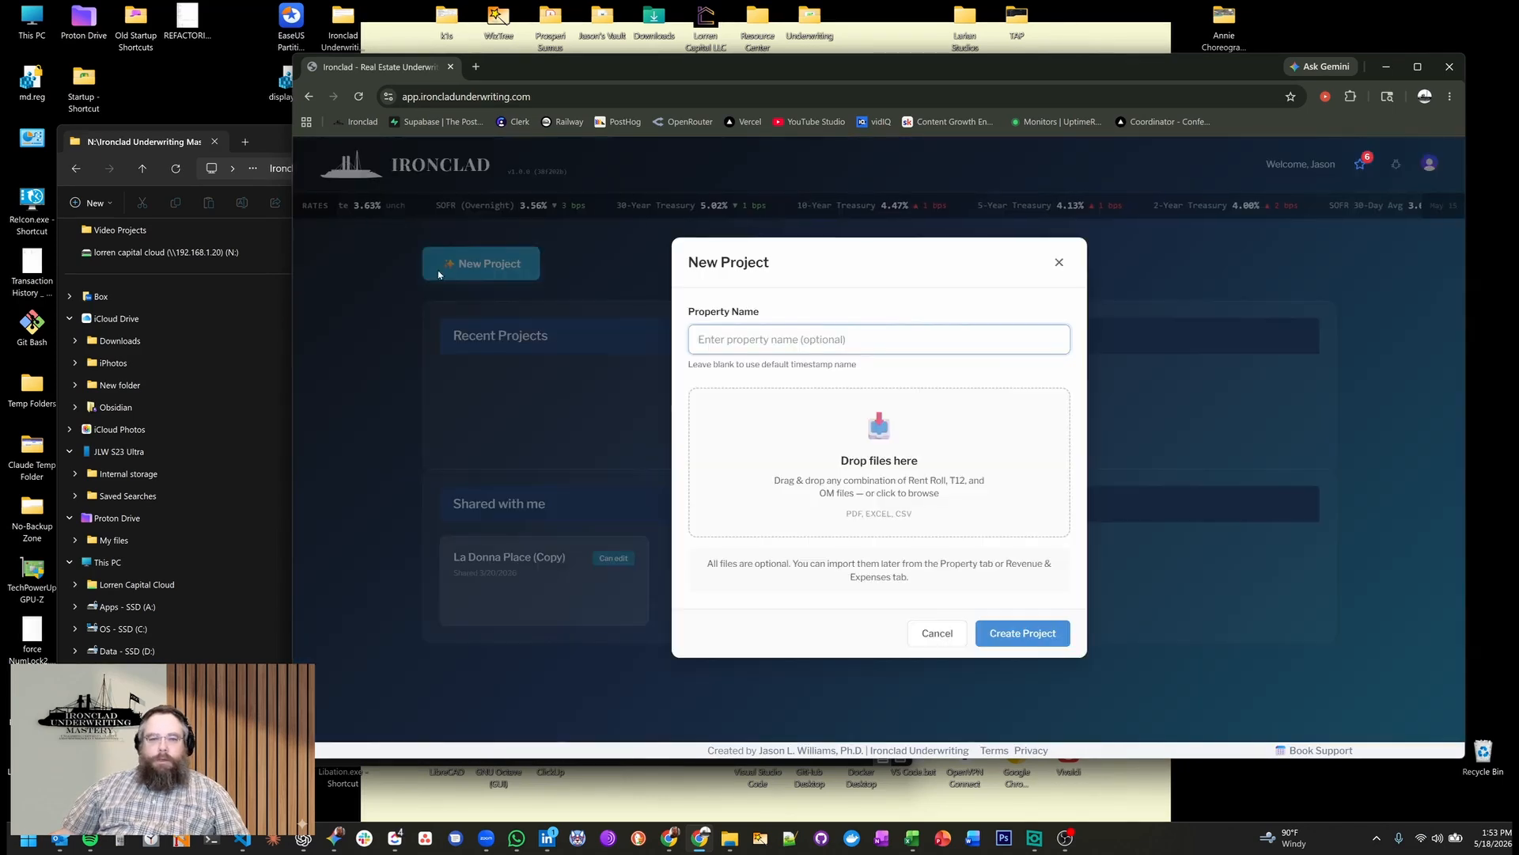
{"action": "left_click", "coordinate": [271, 137]}
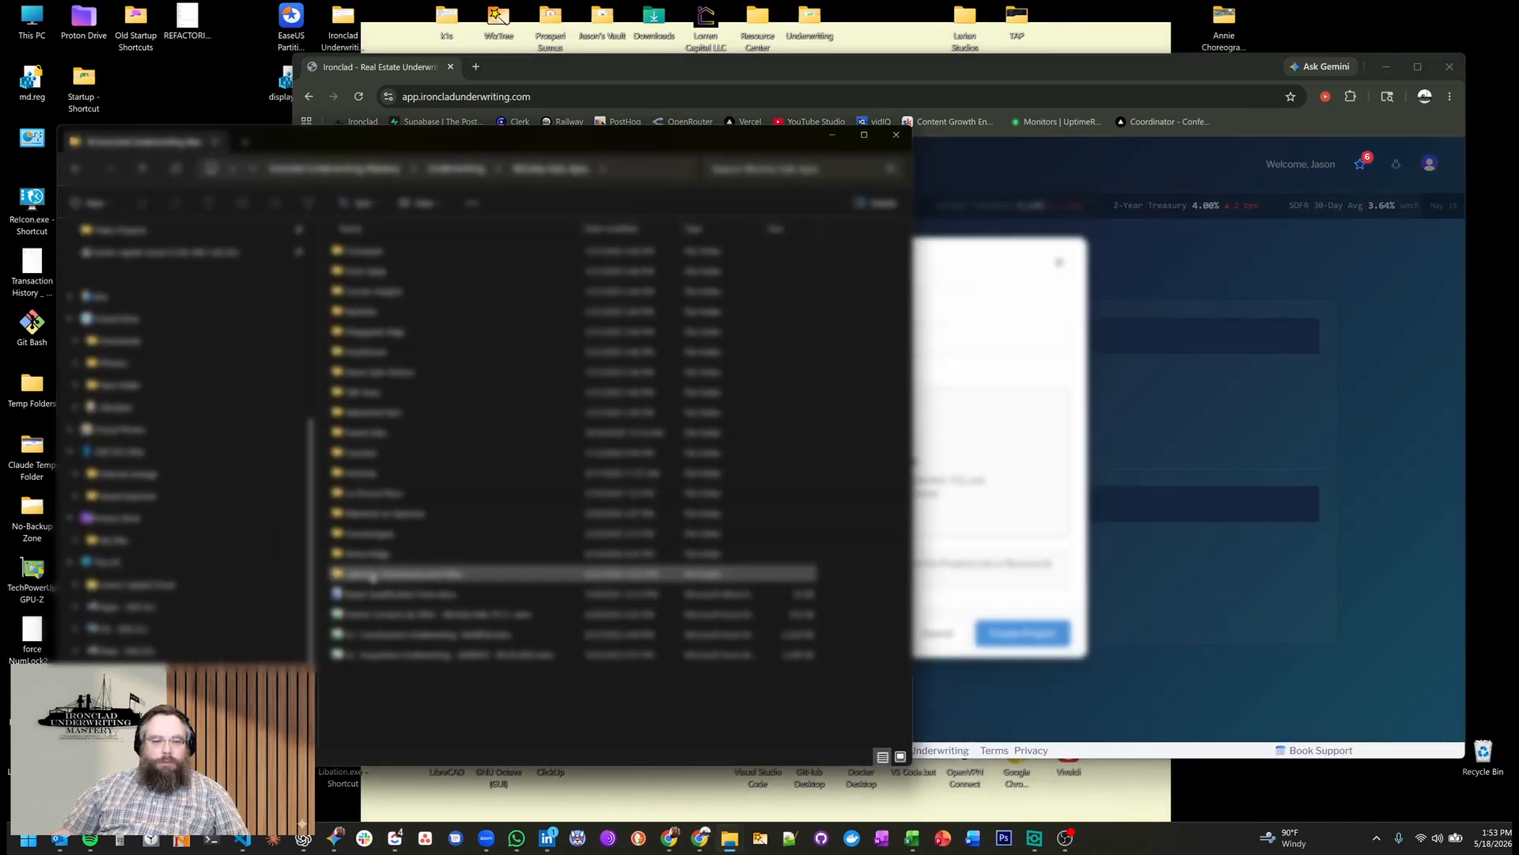
{"action": "double_click", "coordinate": [376, 574]}
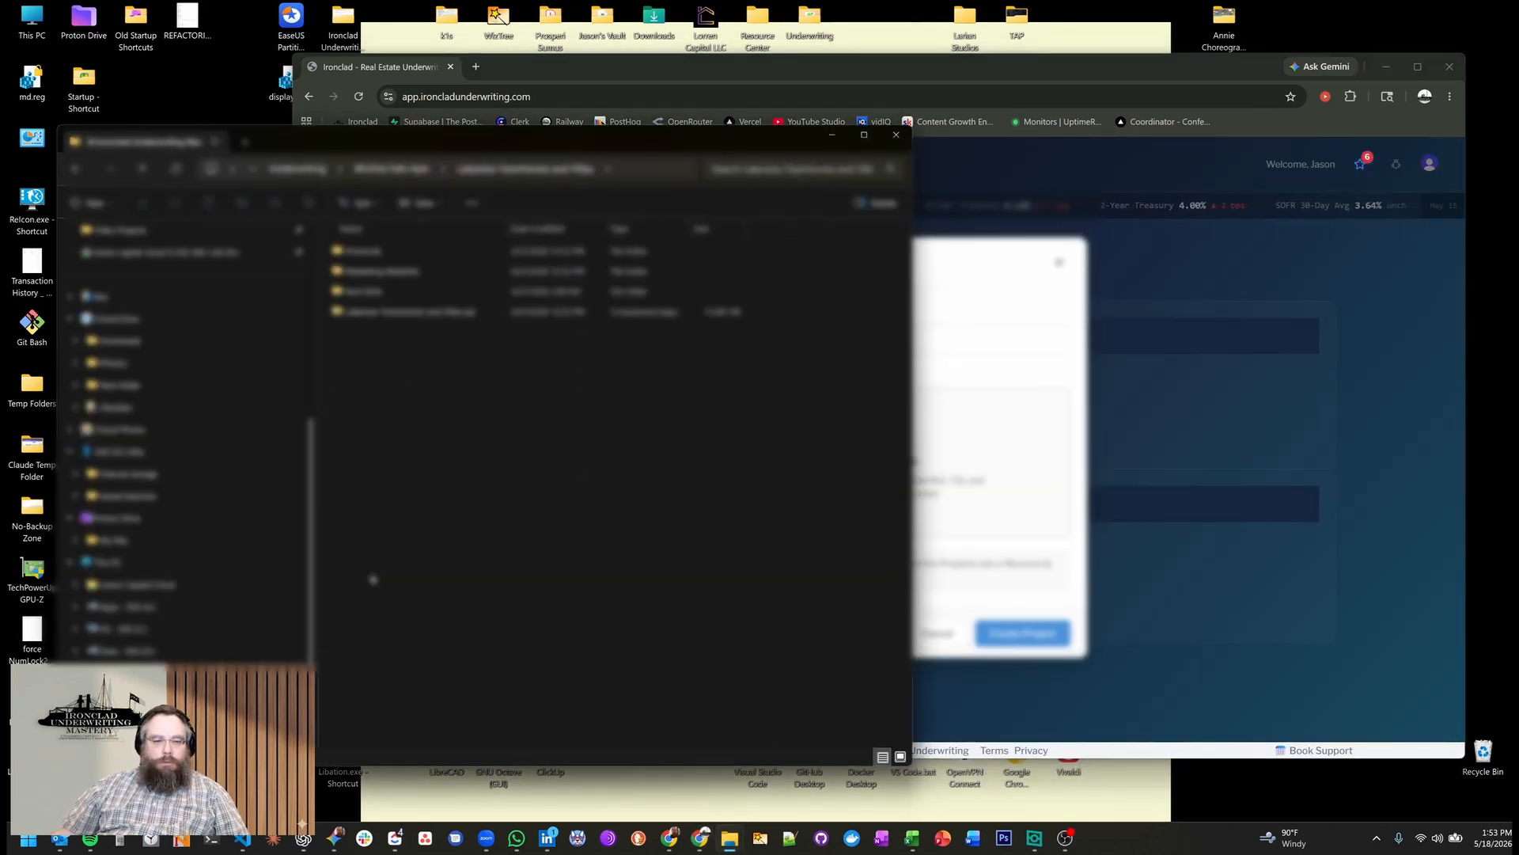
{"action": "double_click", "coordinate": [356, 257]}
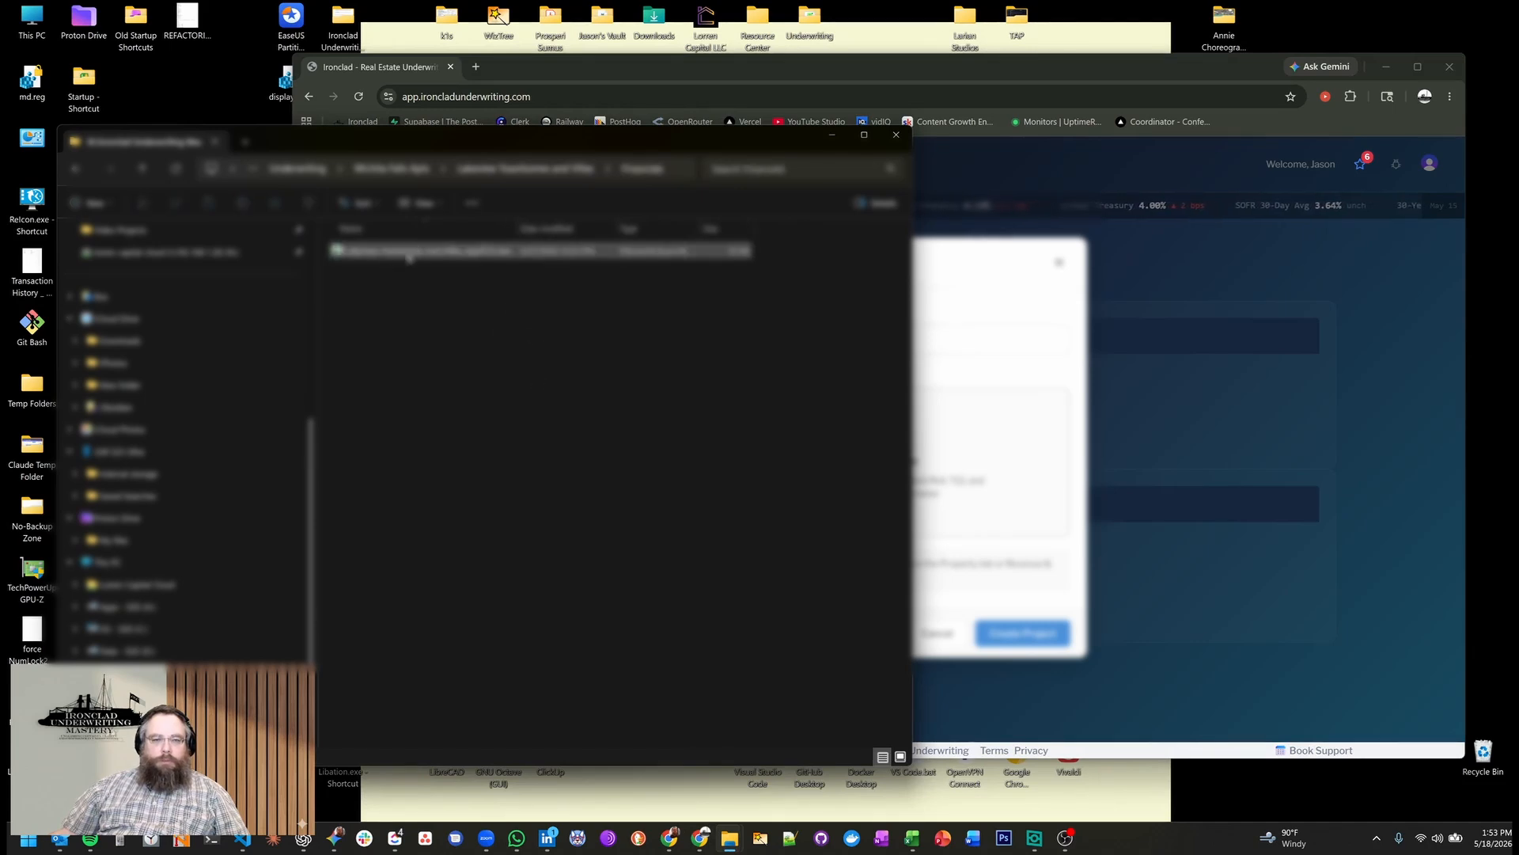
{"action": "left_click_drag", "start_coordinate": [410, 258], "coordinate": [960, 432]}
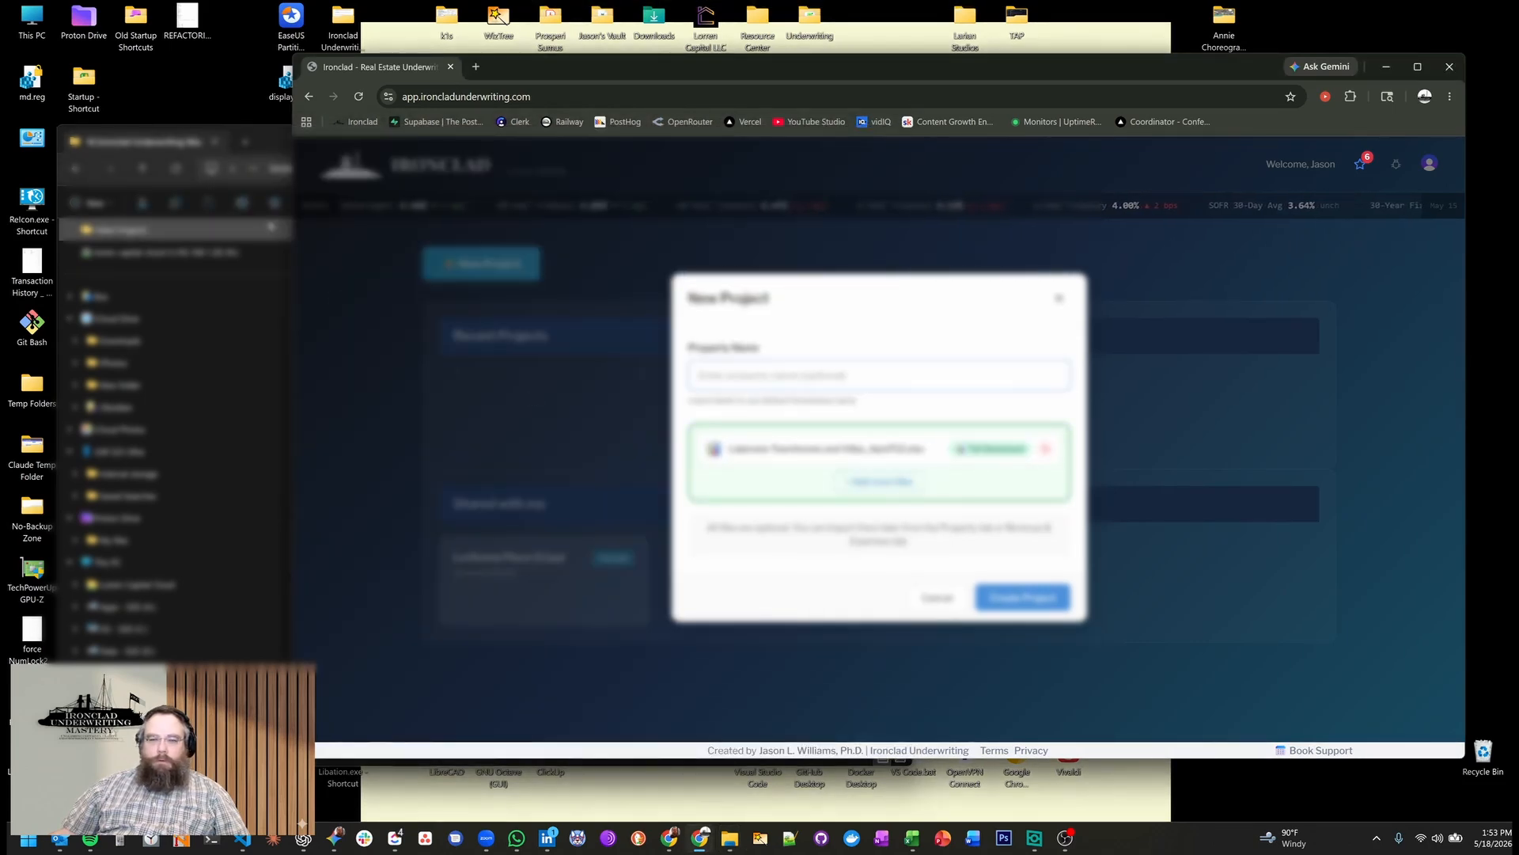
Add the offering memorandum file from the property's marketing materials folder to the new project.
{"action": "left_click", "coordinate": [76, 168]}
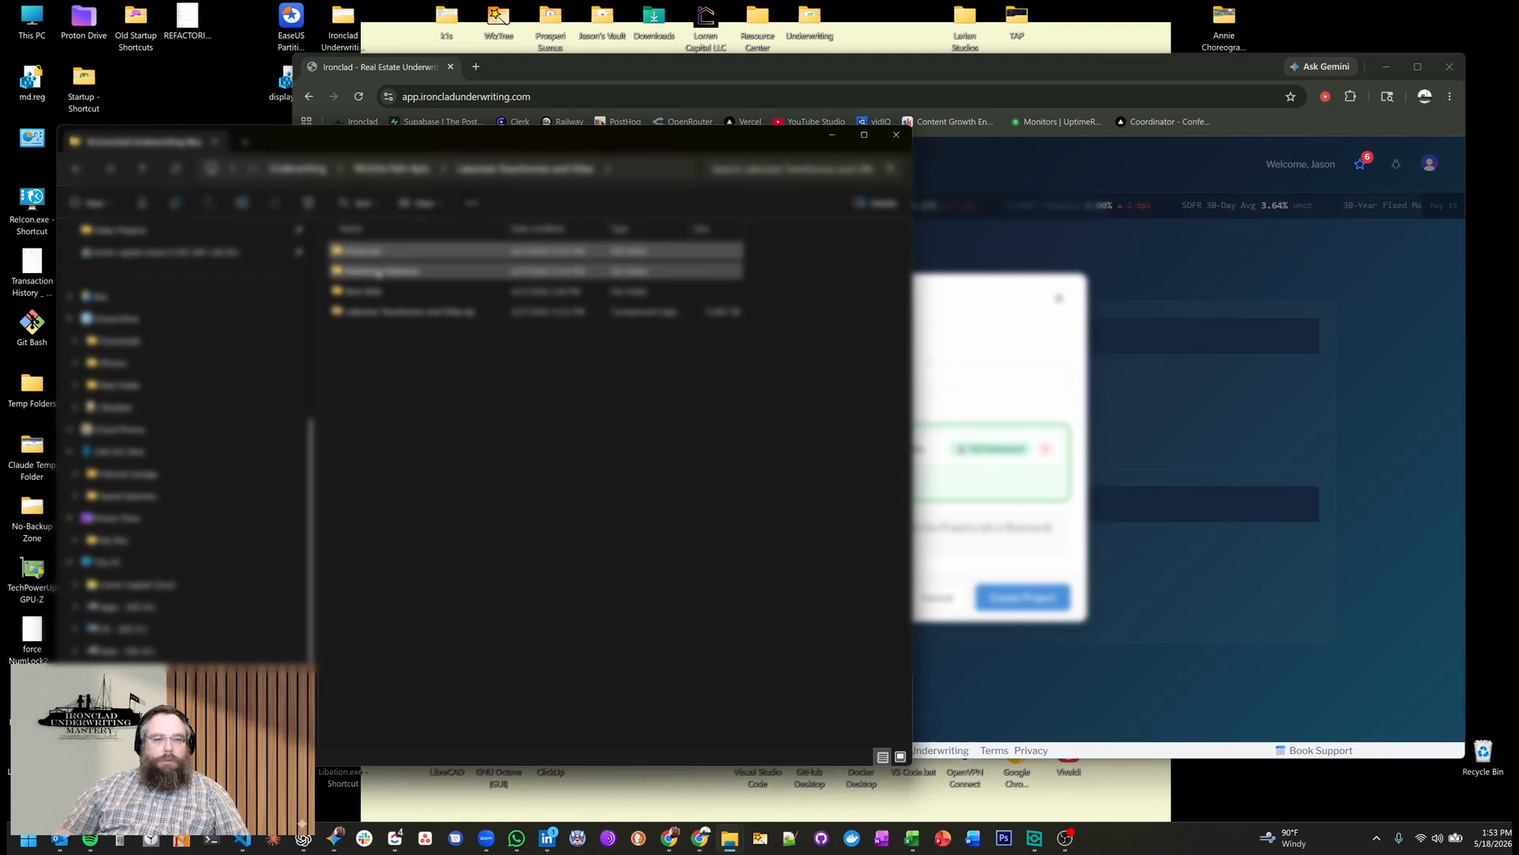
{"action": "double_click", "coordinate": [378, 272]}
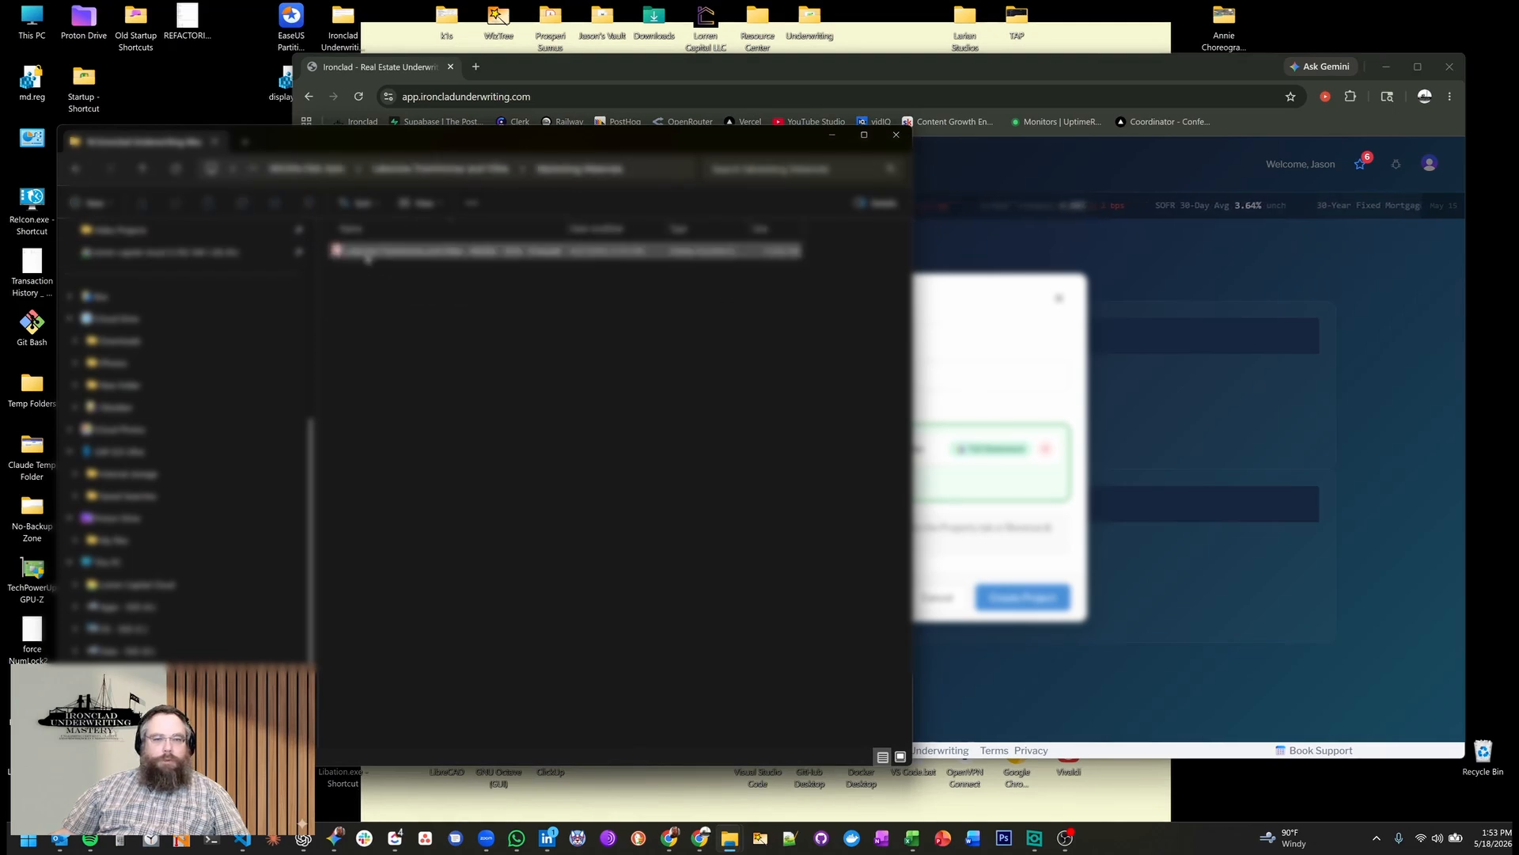
{"action": "left_click_drag", "start_coordinate": [368, 254], "coordinate": [1025, 494]}
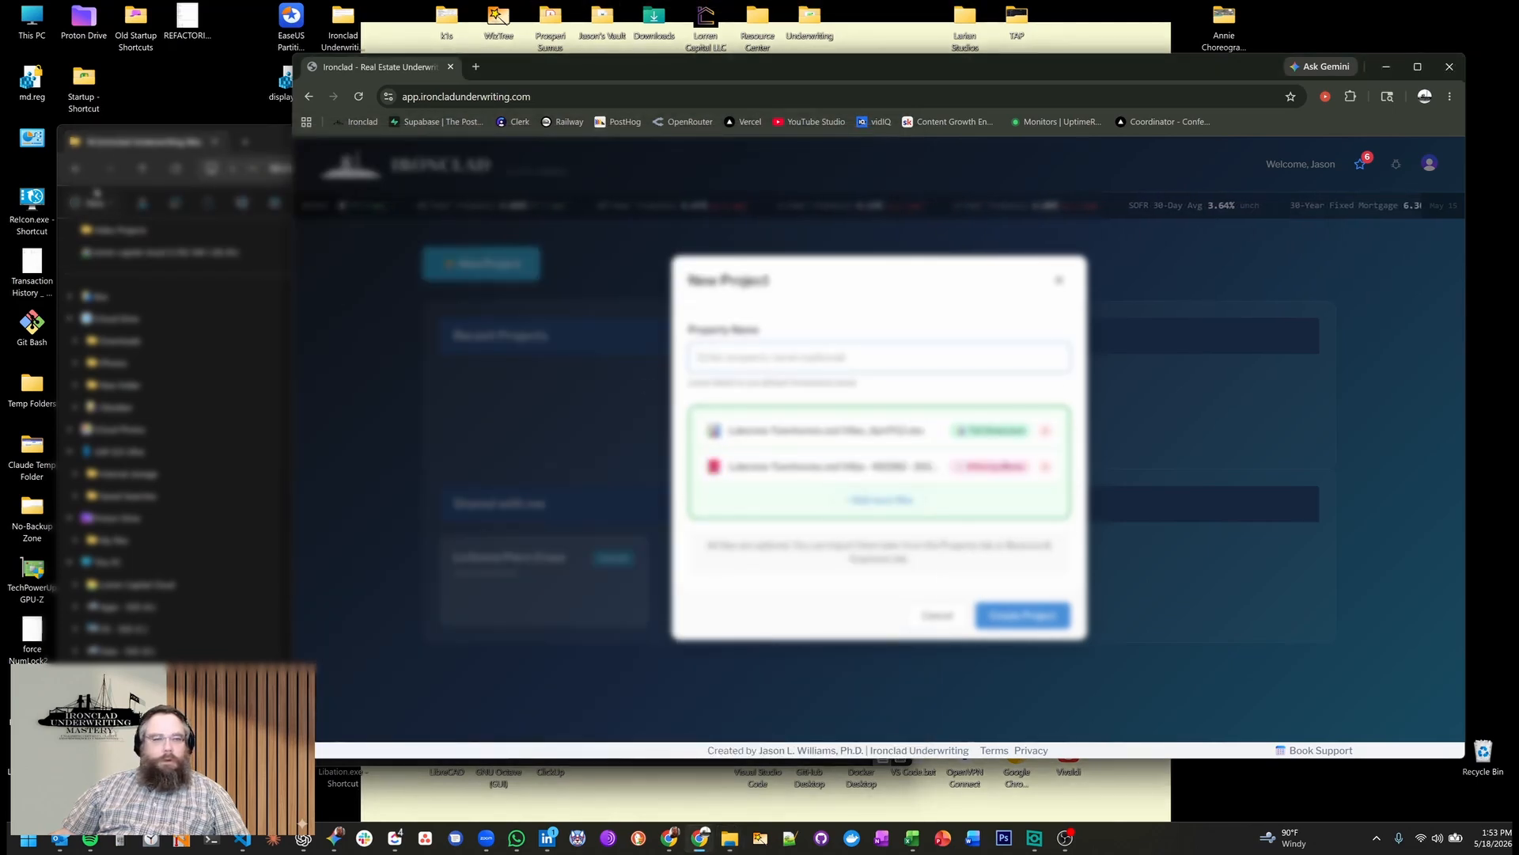
Add the rent roll file to the new project and create the project with the property name left blank.
{"action": "left_click", "coordinate": [76, 169]}
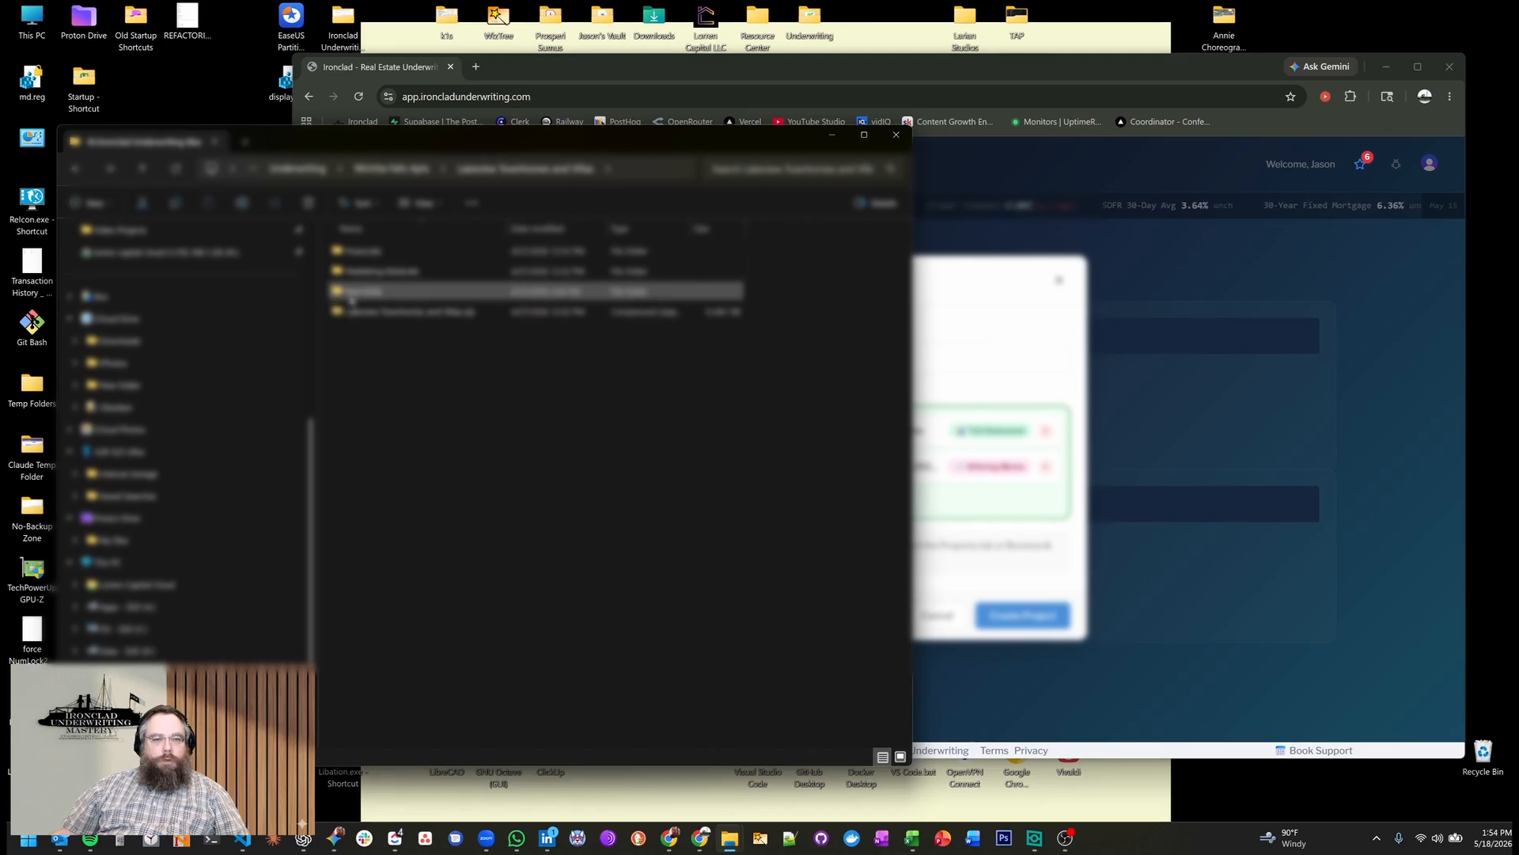
{"action": "double_click", "coordinate": [352, 300]}
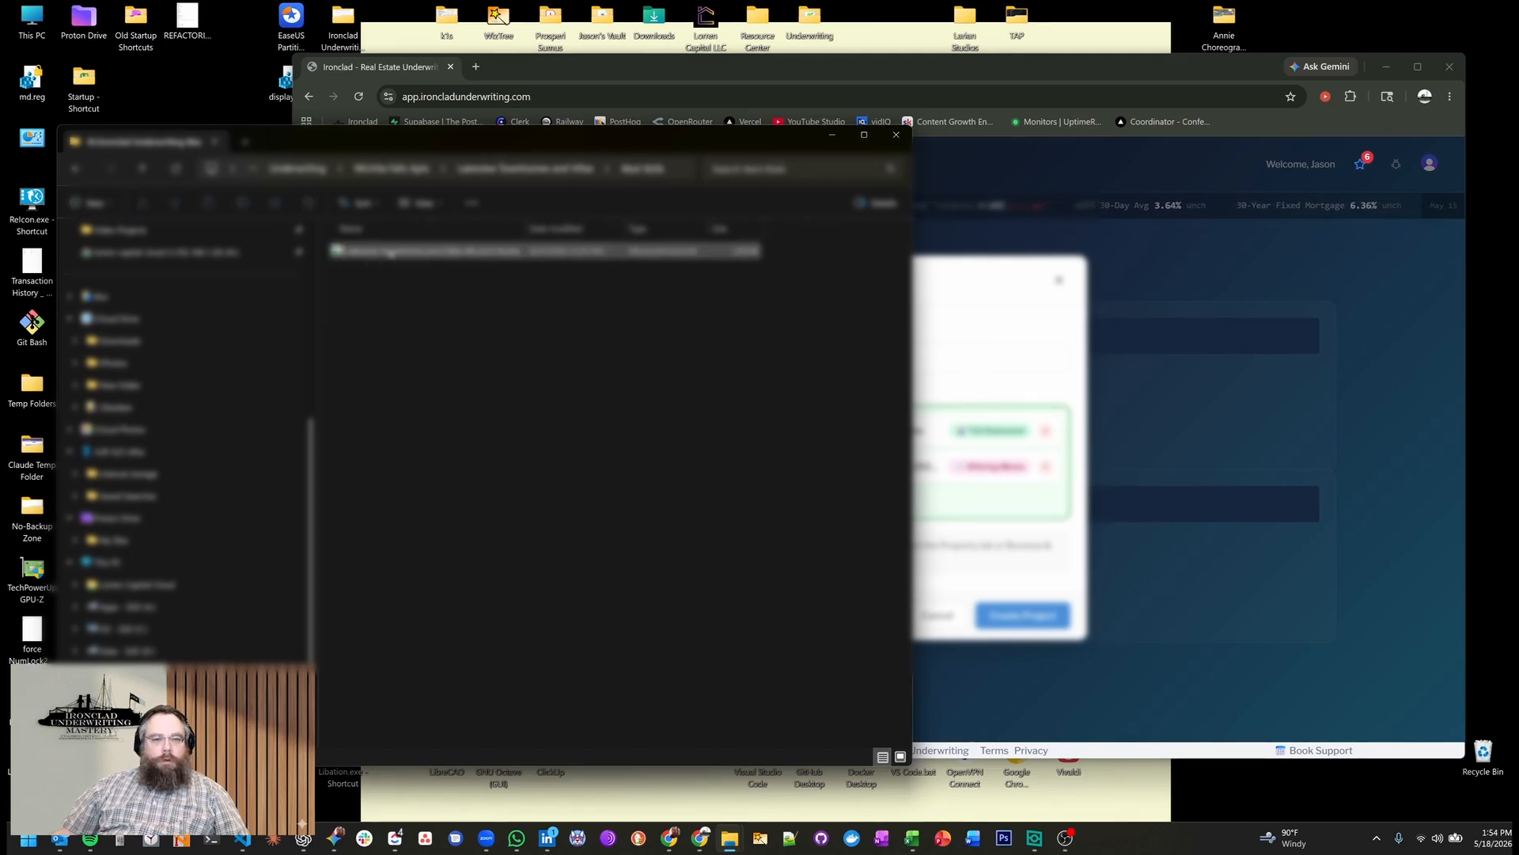
{"action": "left_click_drag", "start_coordinate": [390, 252], "coordinate": [1029, 498]}
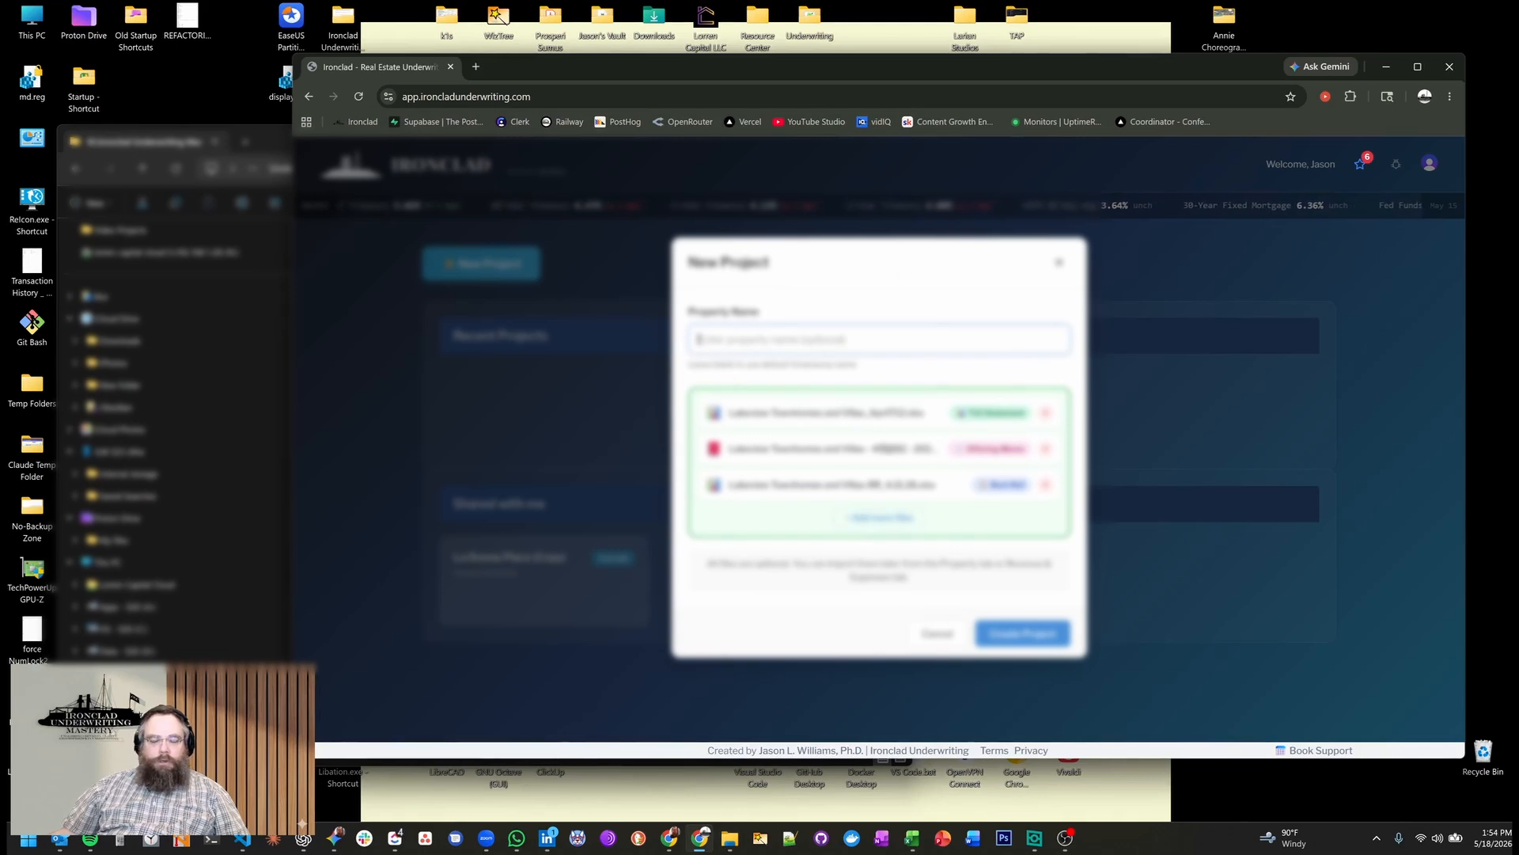
{"action": "left_click", "coordinate": [1026, 644]}
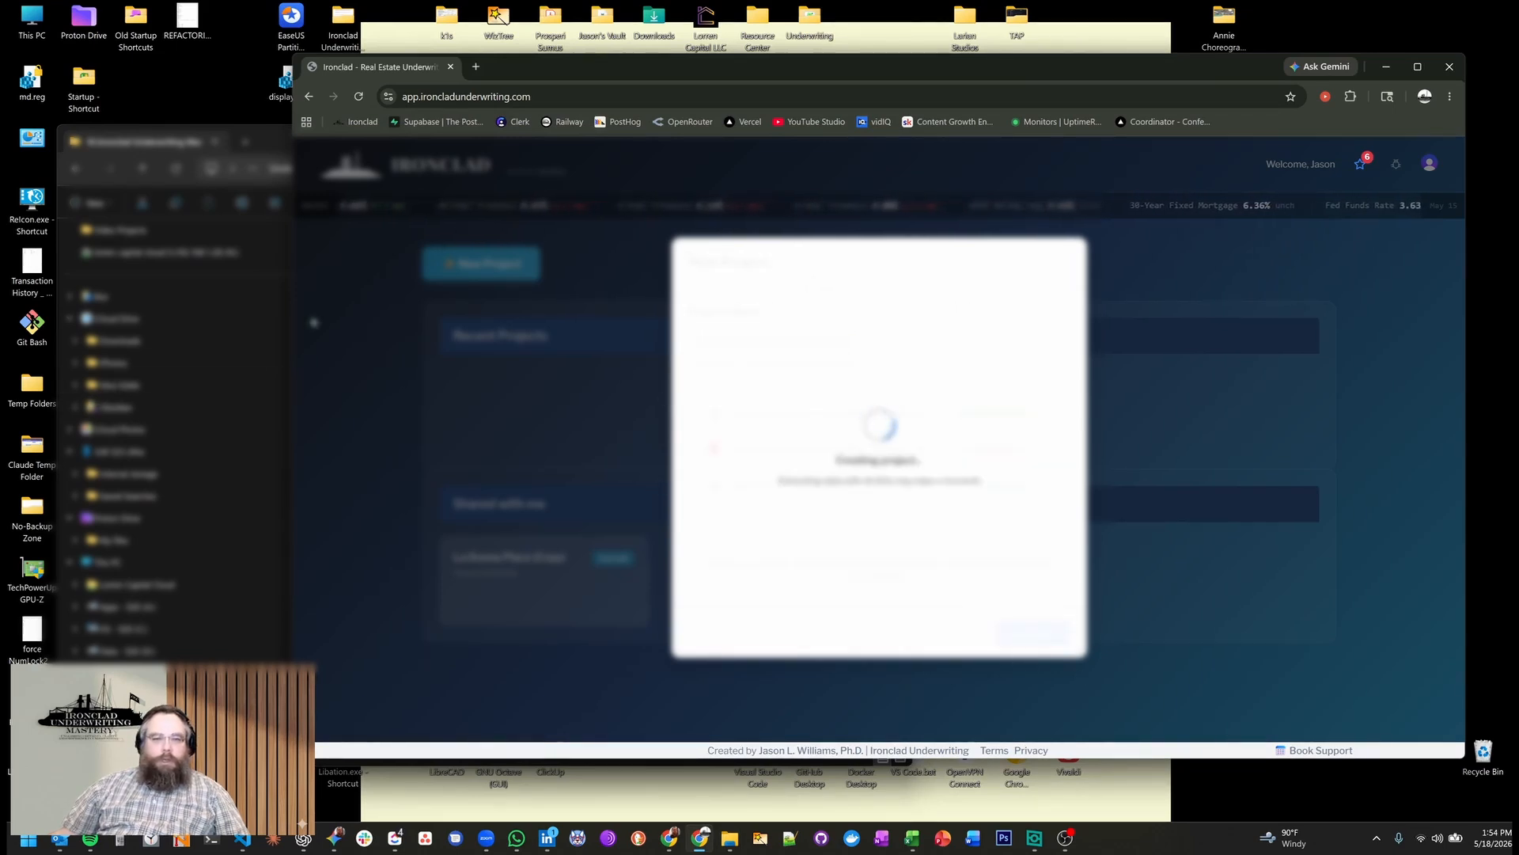
{"action": "left_click", "coordinate": [282, 143]}
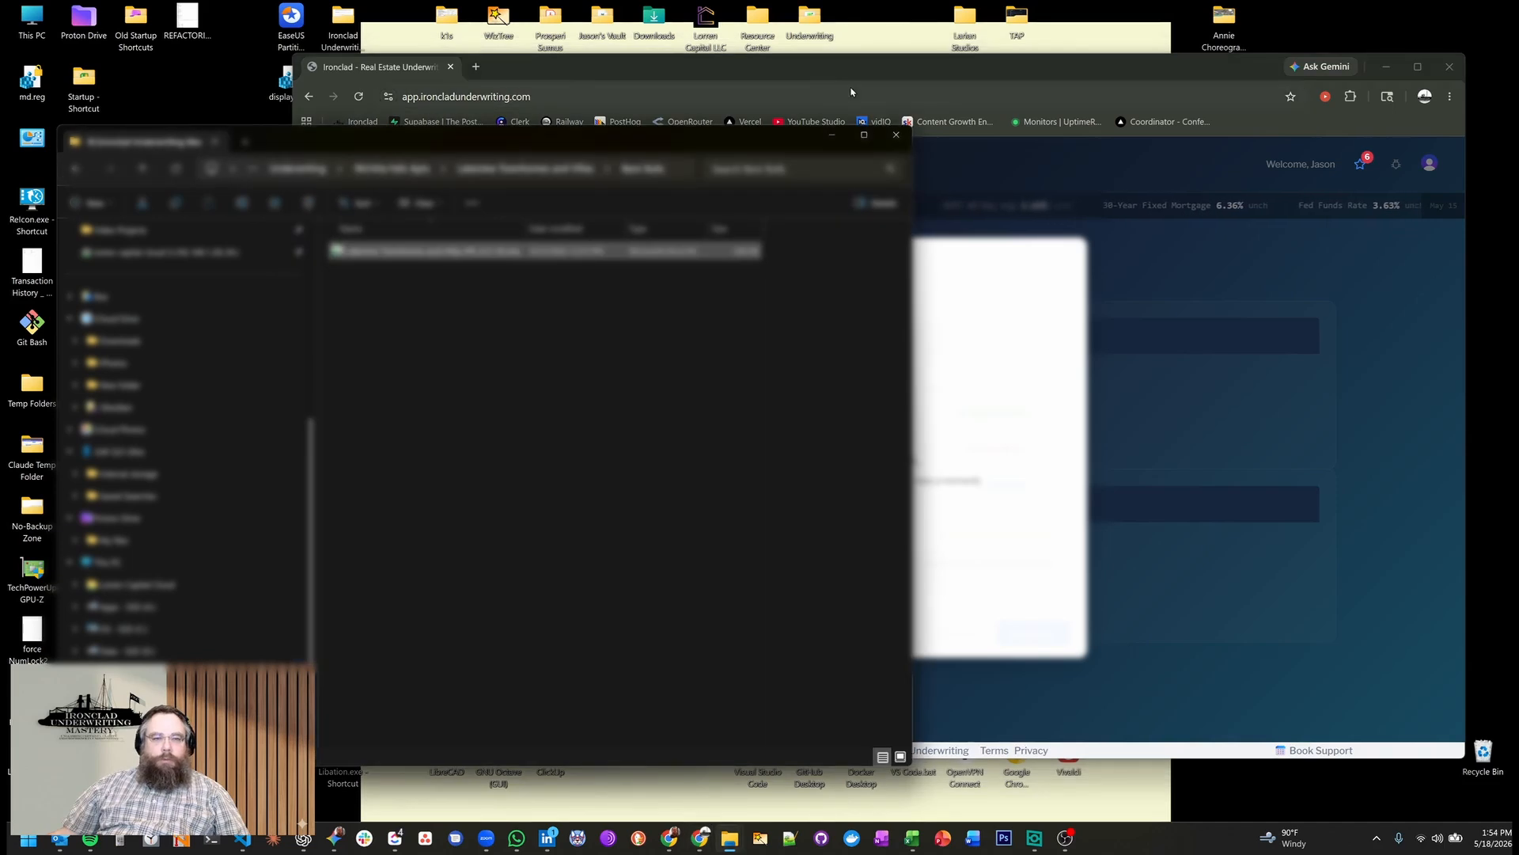
{"action": "left_click", "coordinate": [833, 138]}
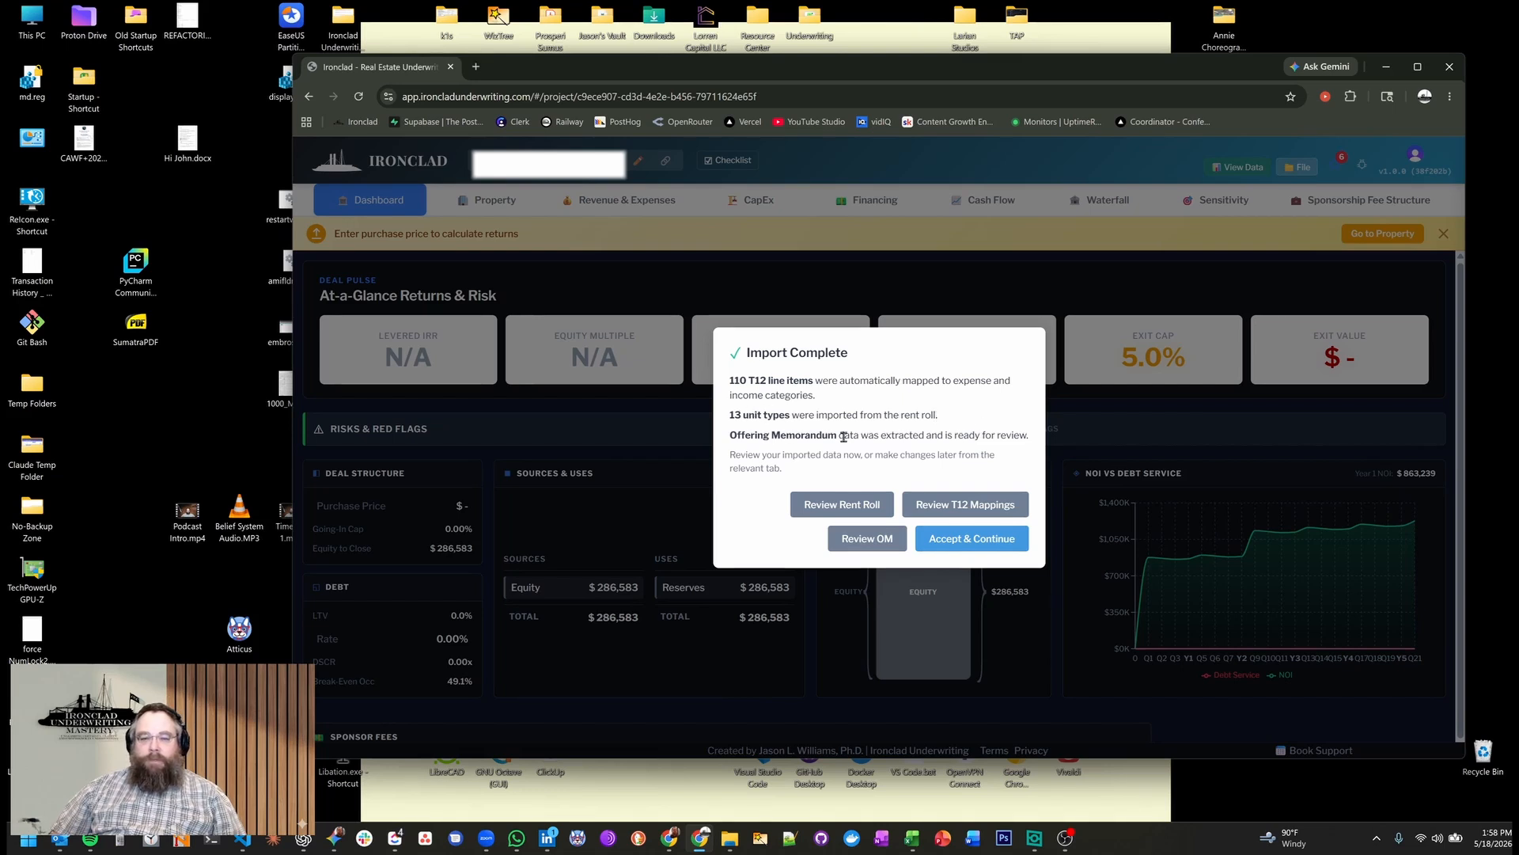
Accept the imported T12, rent roll and offering memorandum data without reviewing it in the import summary.
{"action": "left_click_drag", "start_coordinate": [858, 435], "coordinate": [961, 452]}
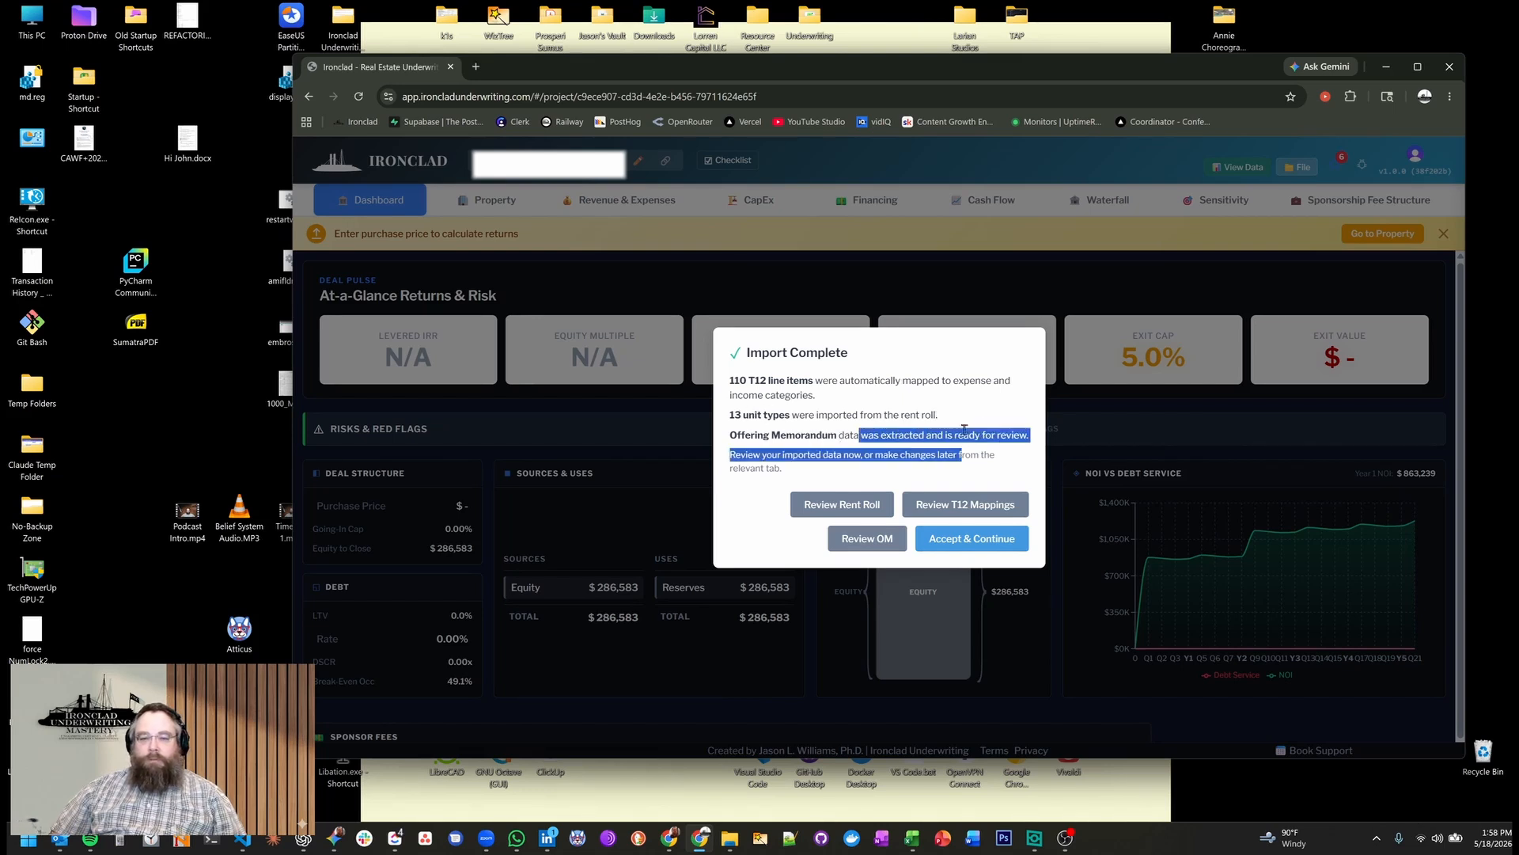
{"action": "left_click", "coordinate": [967, 417]}
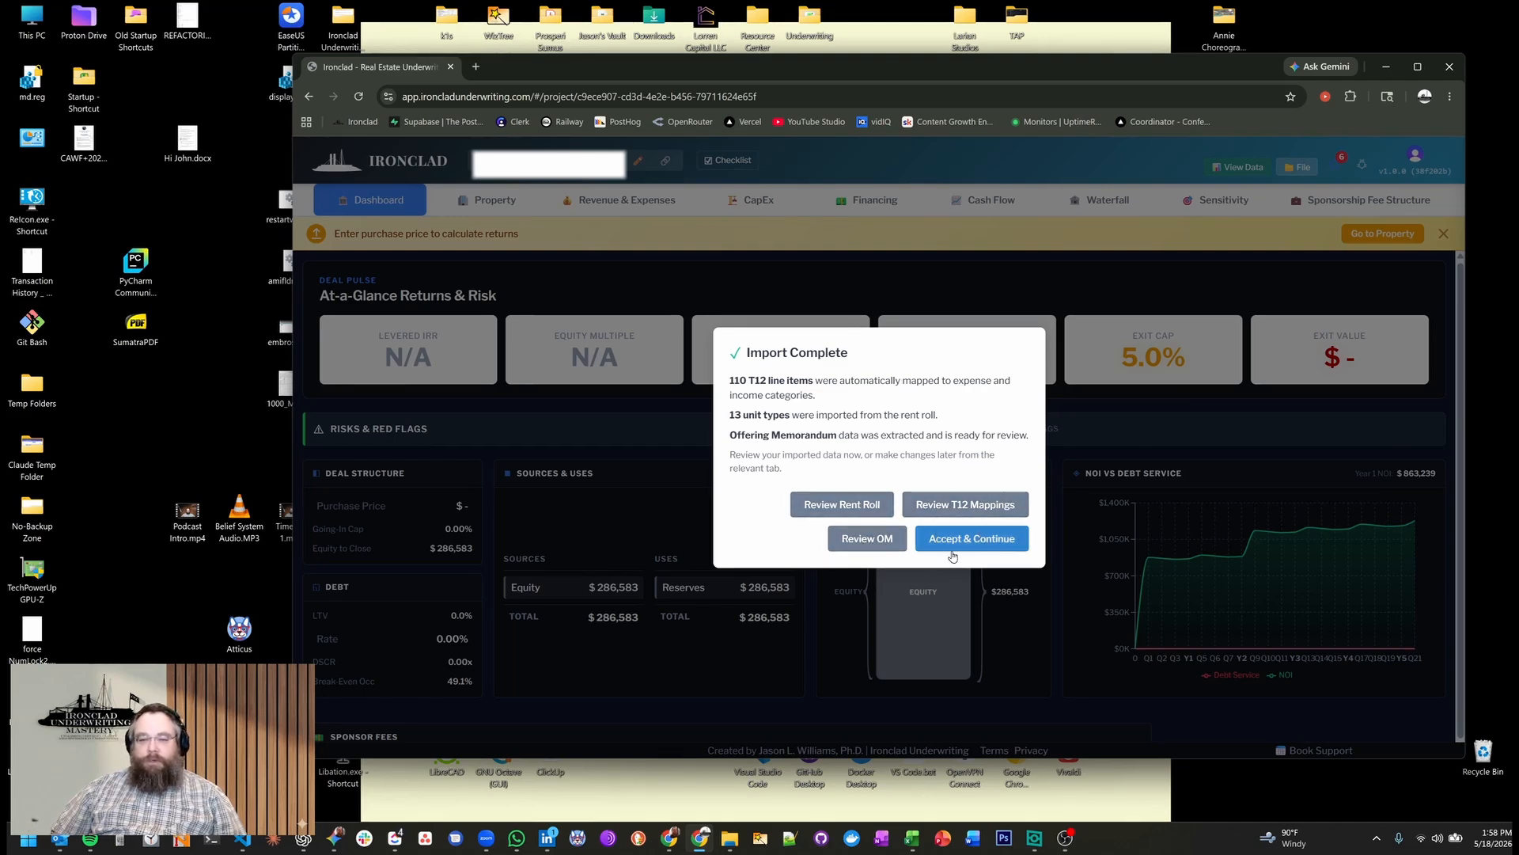
{"action": "left_click", "coordinate": [993, 543]}
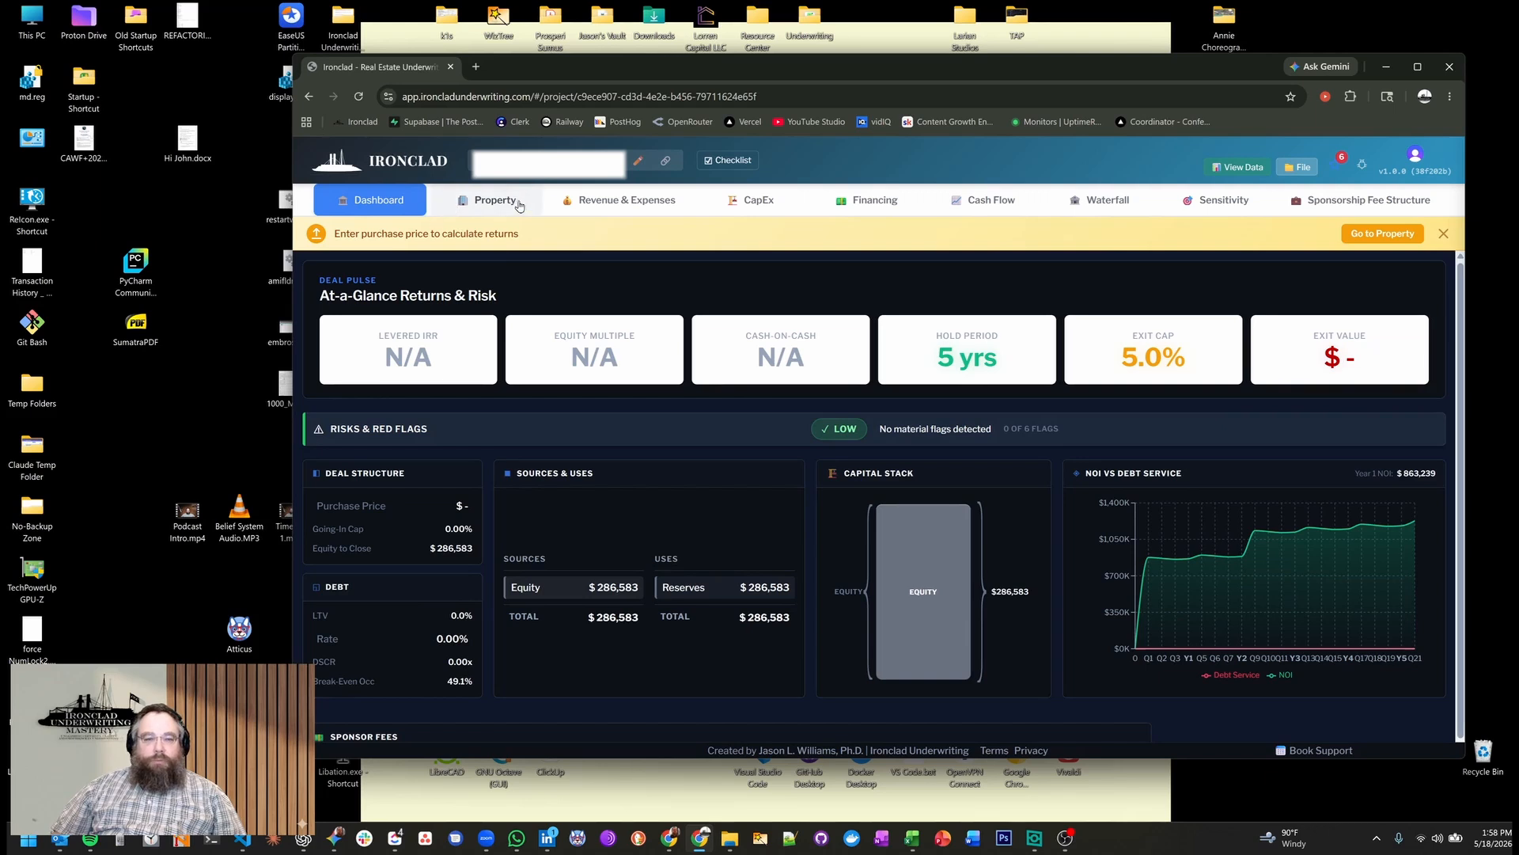
Look through each category of the offering memorandum data extracted for the property, including its property summary, and close it.
{"action": "left_click", "coordinate": [491, 207]}
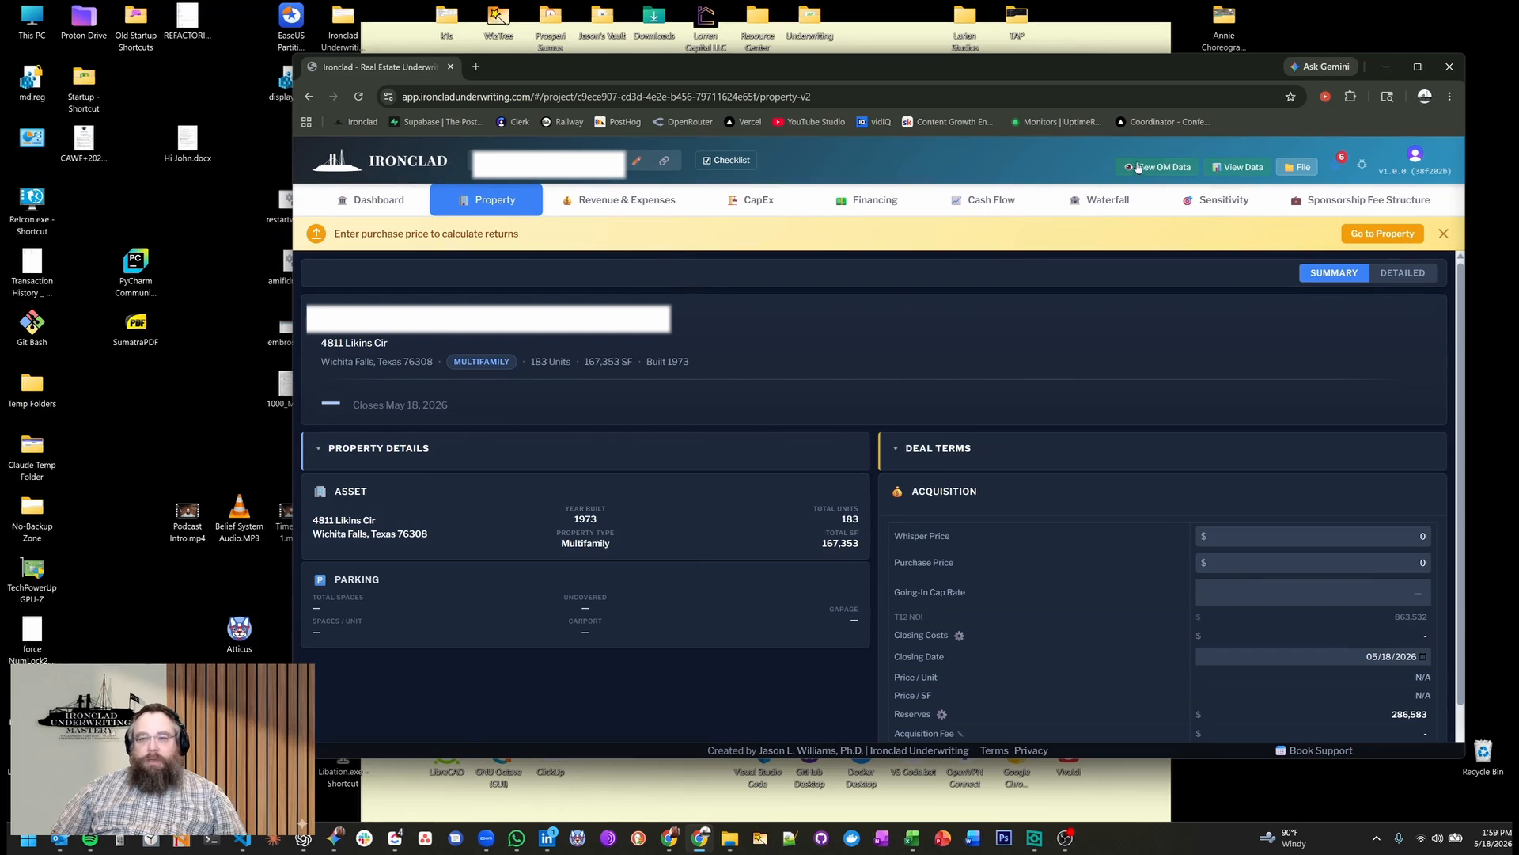
{"action": "left_click", "coordinate": [1162, 169]}
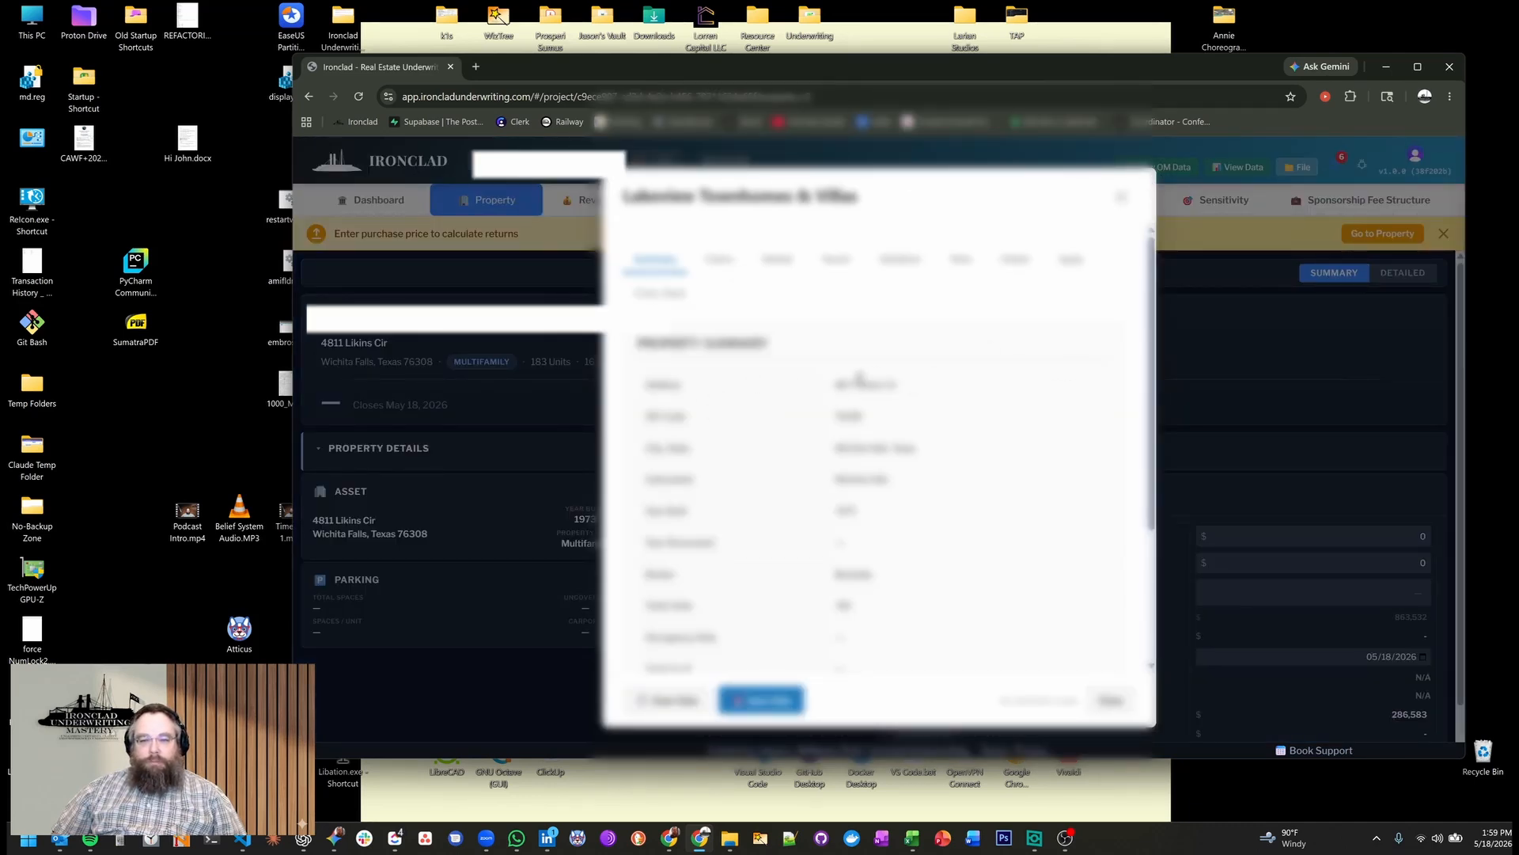
{"action": "scroll", "coordinate": [934, 417], "scroll_direction": "down", "scroll_amount": 3}
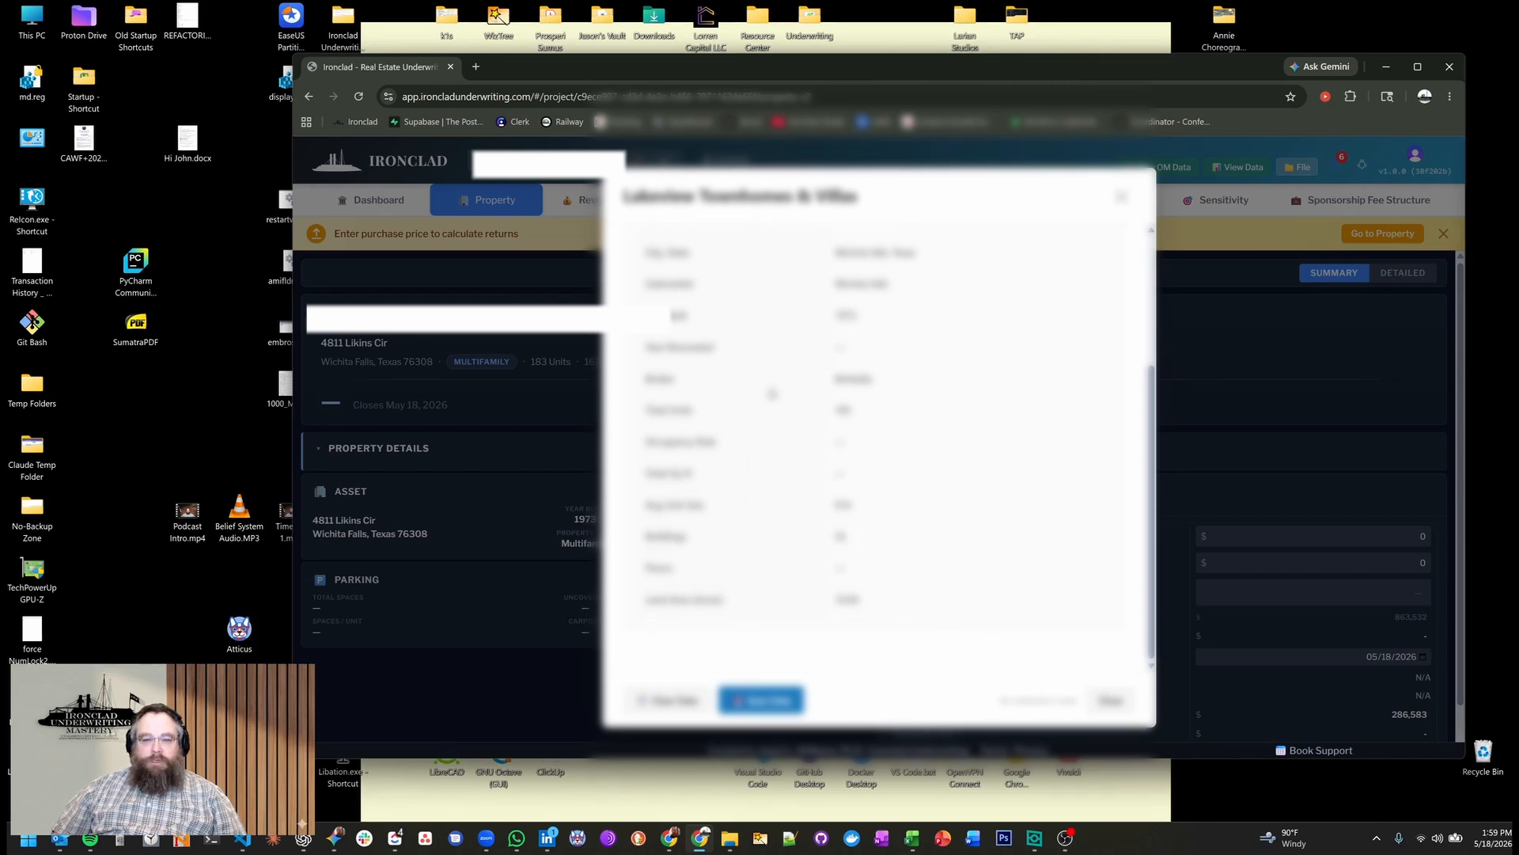
{"action": "scroll", "coordinate": [958, 507], "scroll_direction": "up", "scroll_amount": 3}
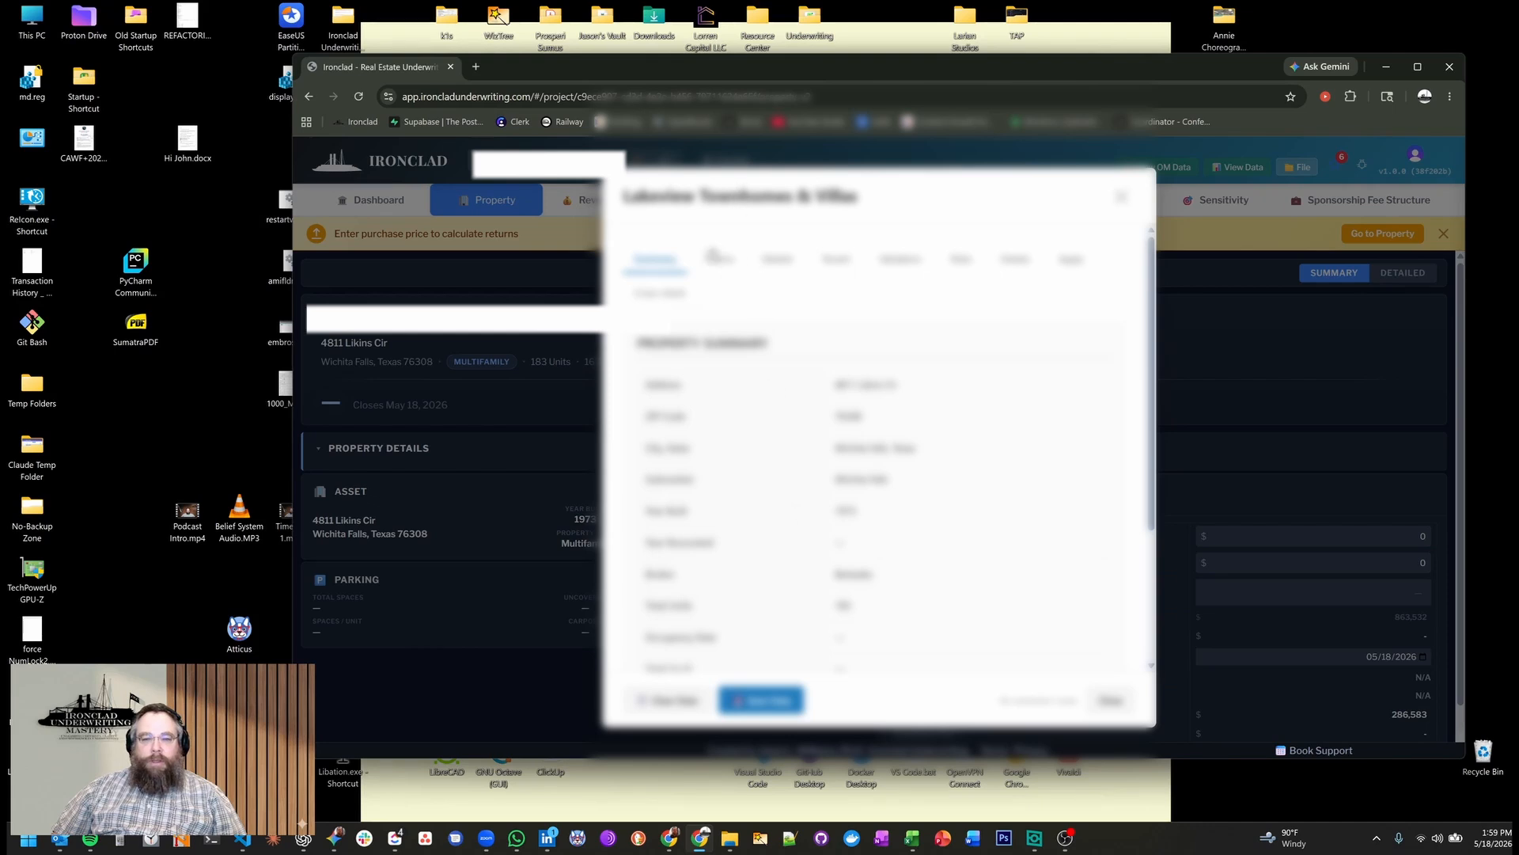
{"action": "left_click", "coordinate": [716, 257]}
{"action": "left_click", "coordinate": [775, 261]}
{"action": "left_click", "coordinate": [834, 304]}
{"action": "left_click", "coordinate": [905, 307]}
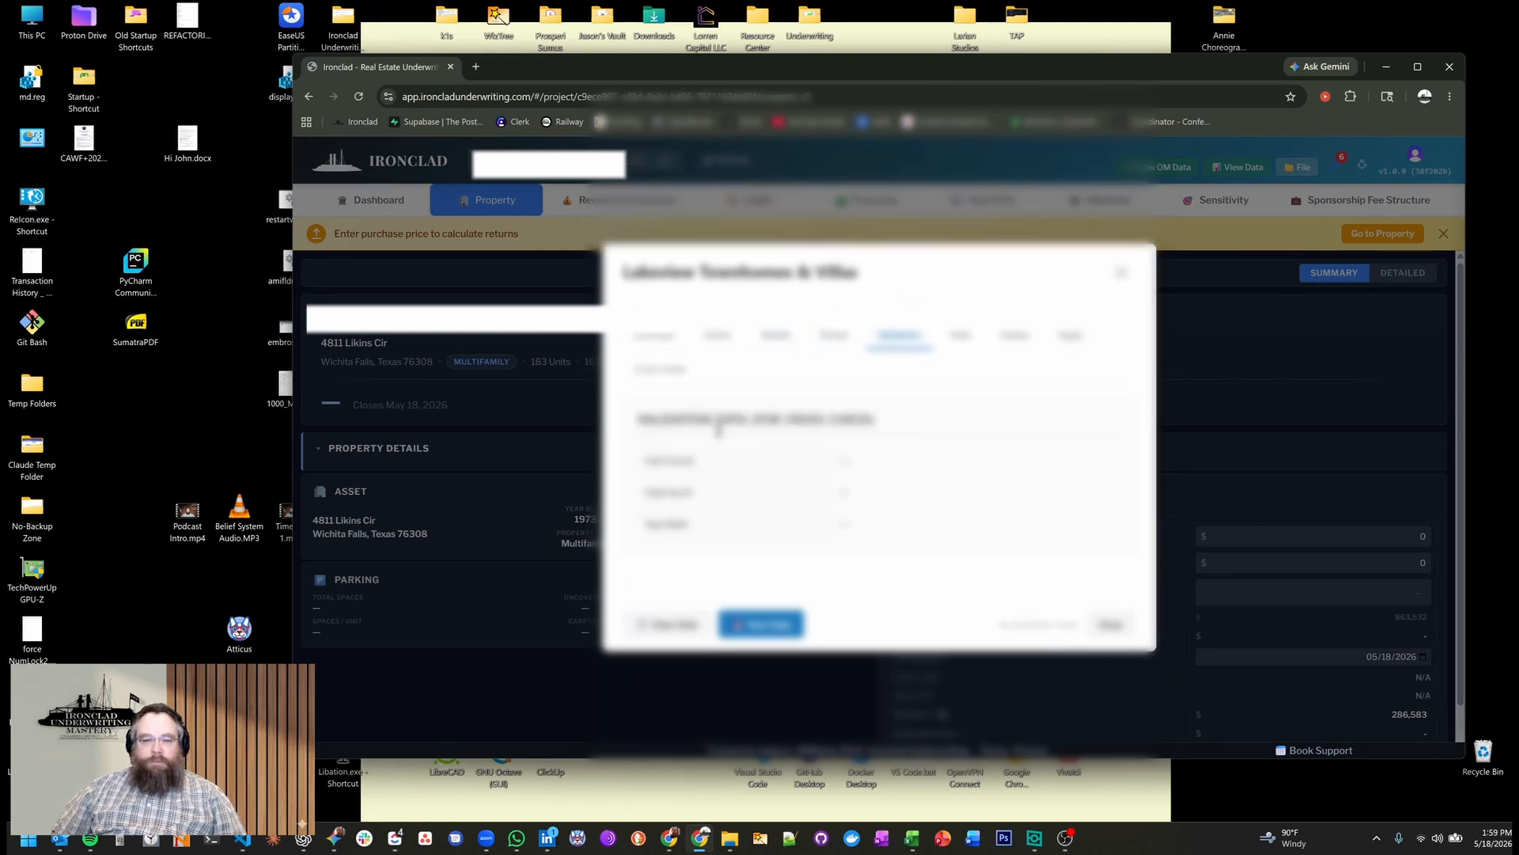
{"action": "left_click", "coordinate": [962, 337]}
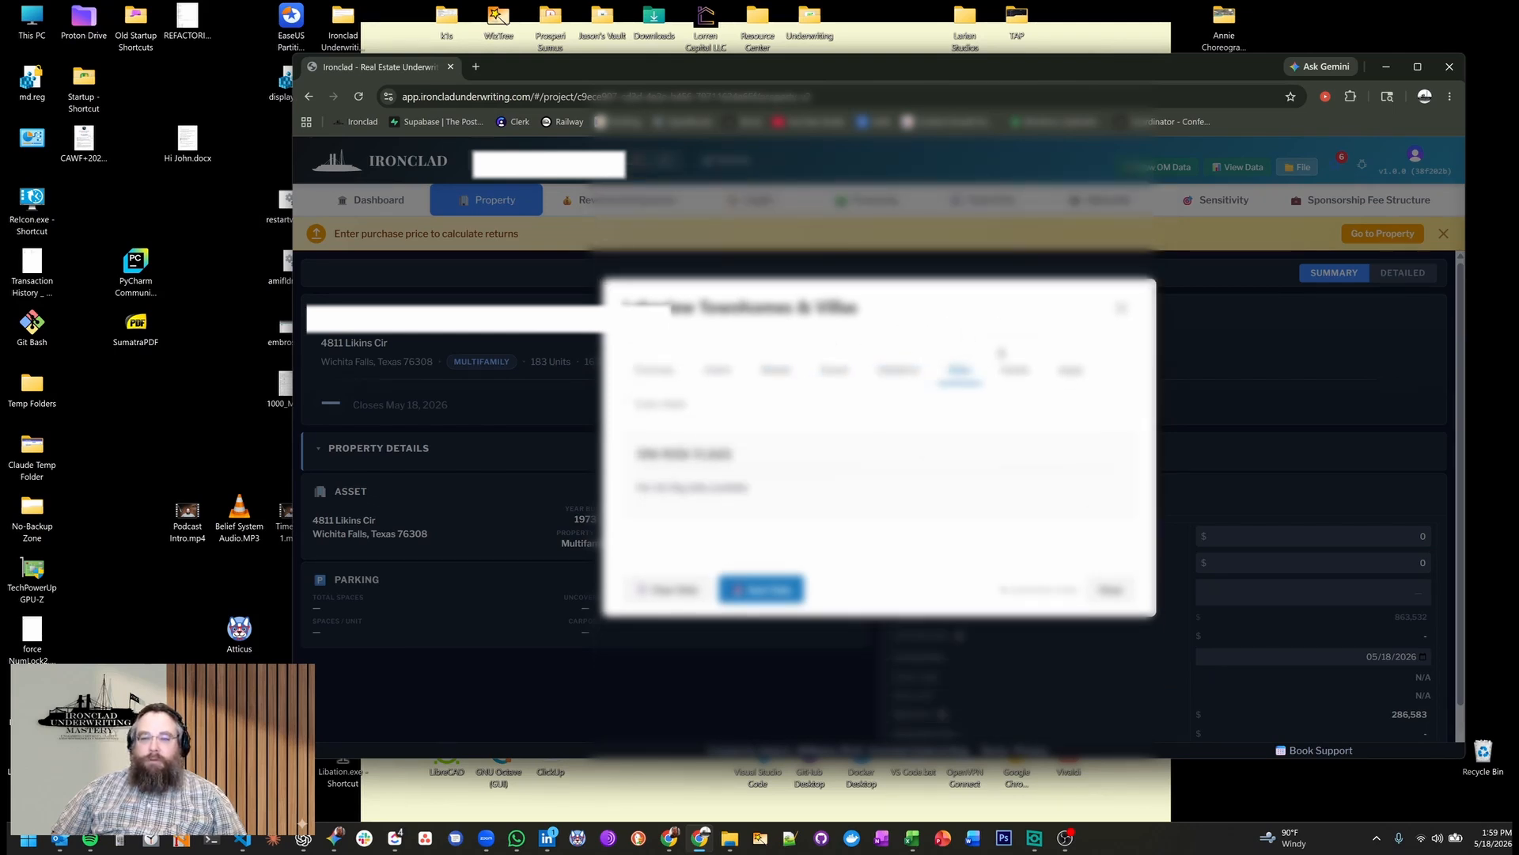
{"action": "left_click", "coordinate": [1025, 368]}
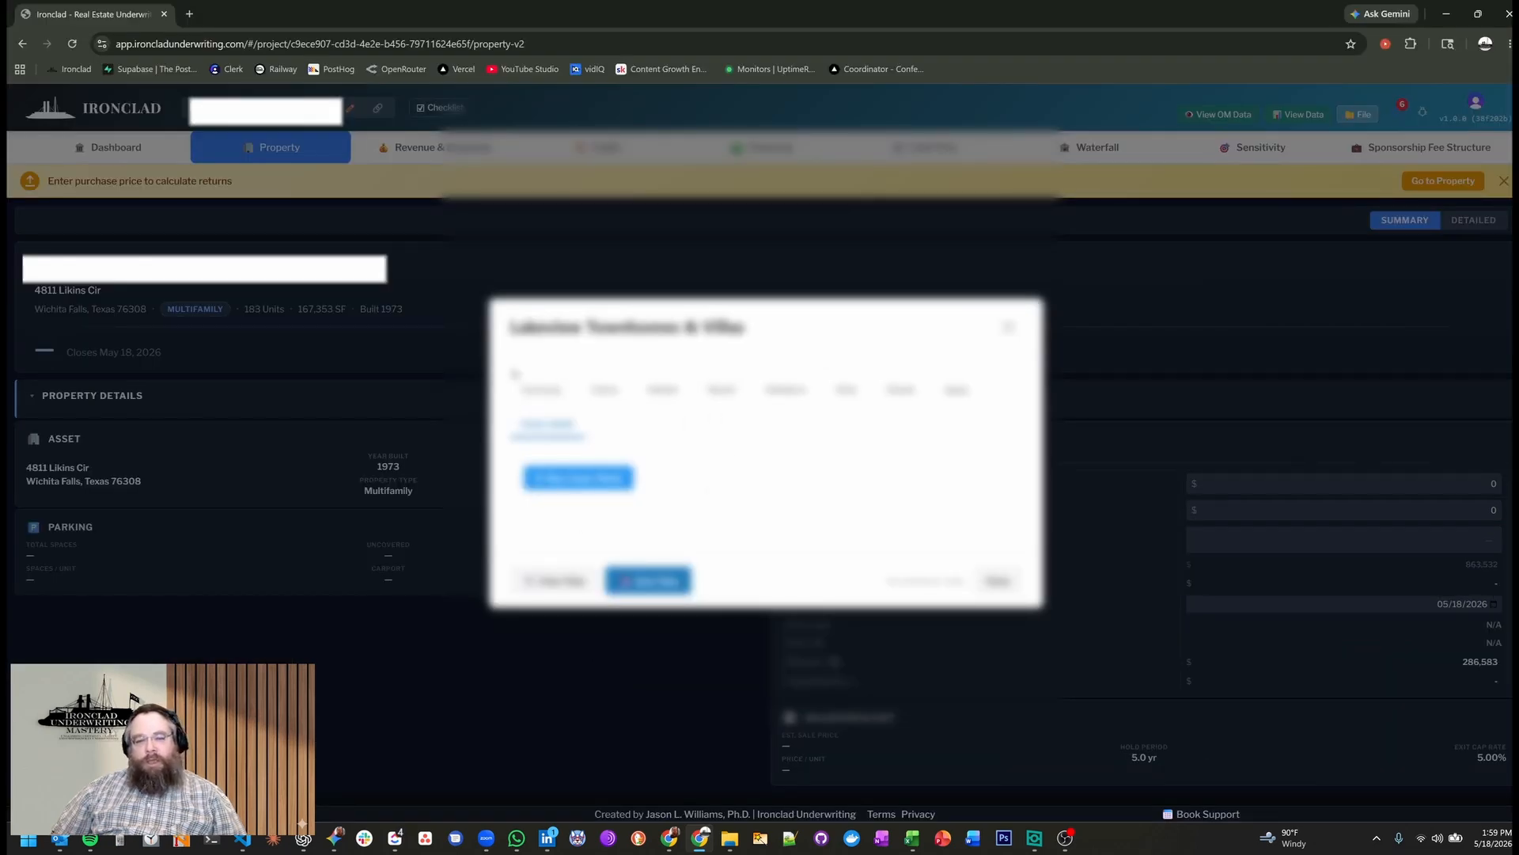
{"action": "left_click", "coordinate": [542, 391]}
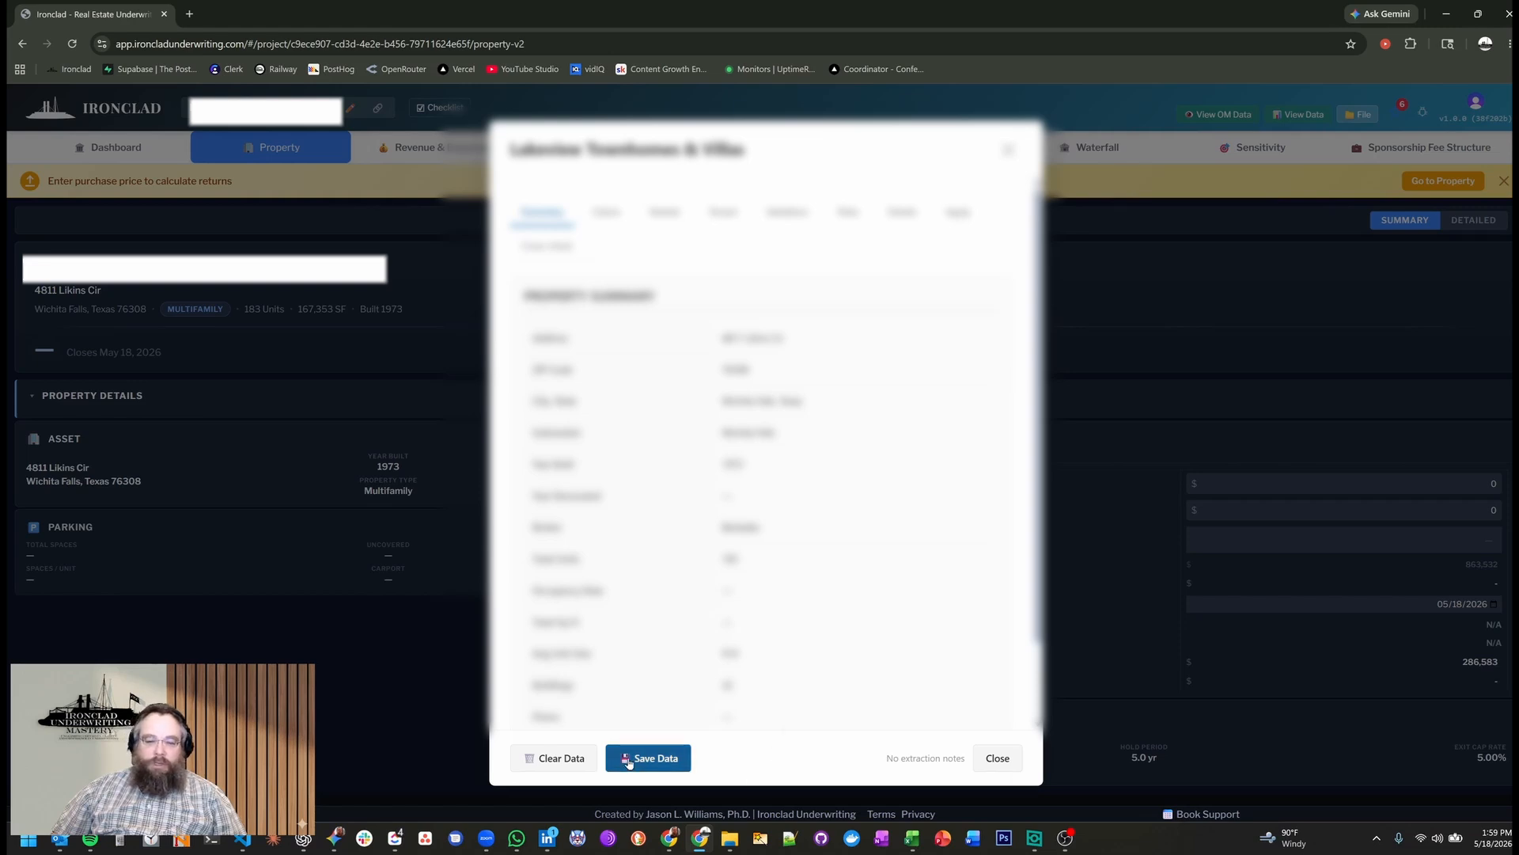
{"action": "left_click", "coordinate": [998, 758]}
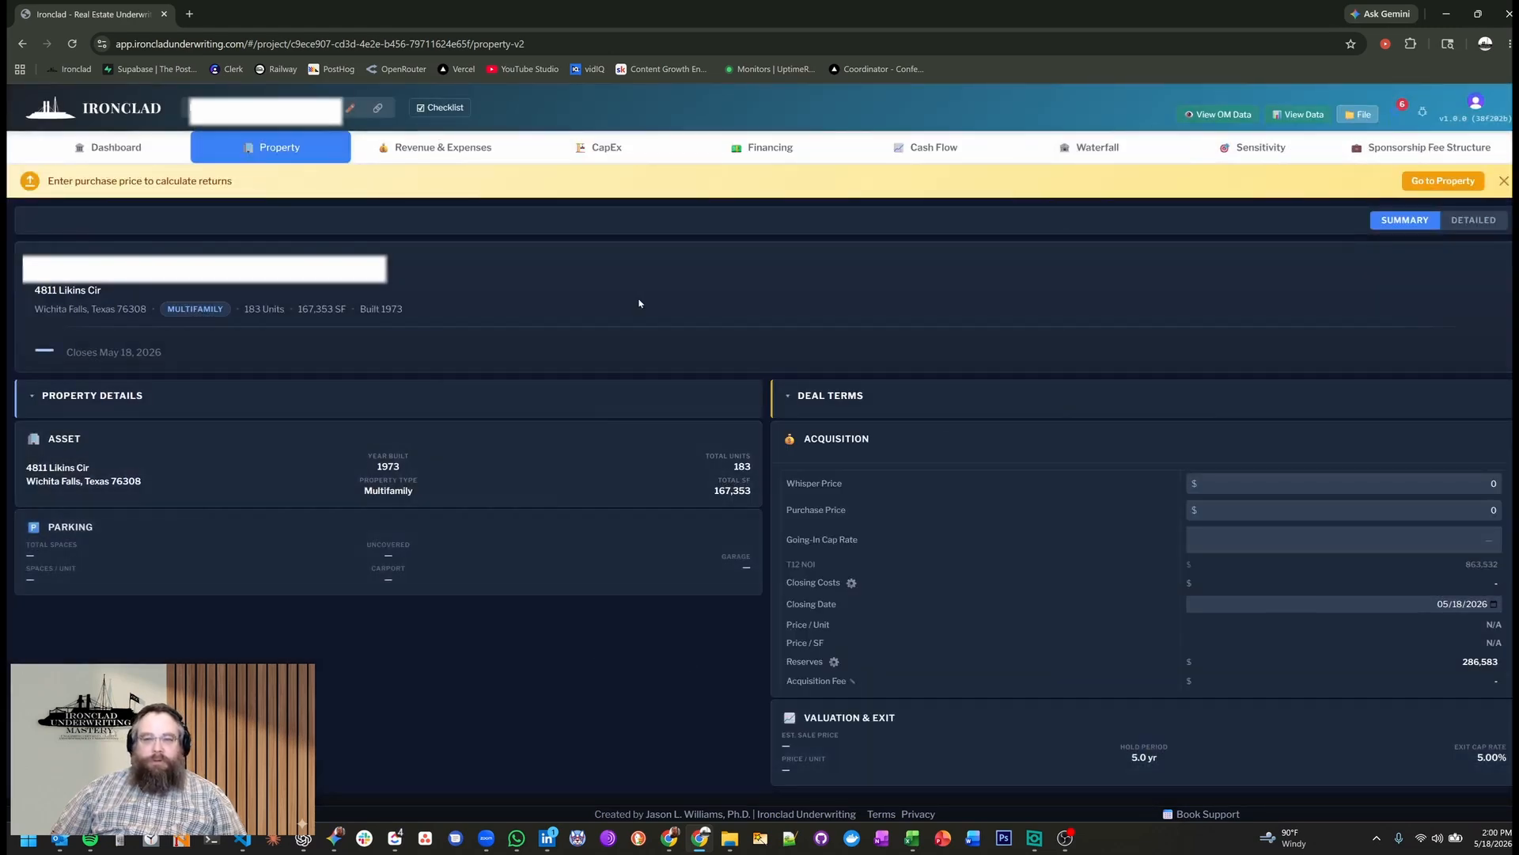
Expand Total Revenue and its Rent / Unit Economics section under Revenue & Expenses and examine the unit-type rent table.
{"action": "left_click", "coordinate": [1310, 116]}
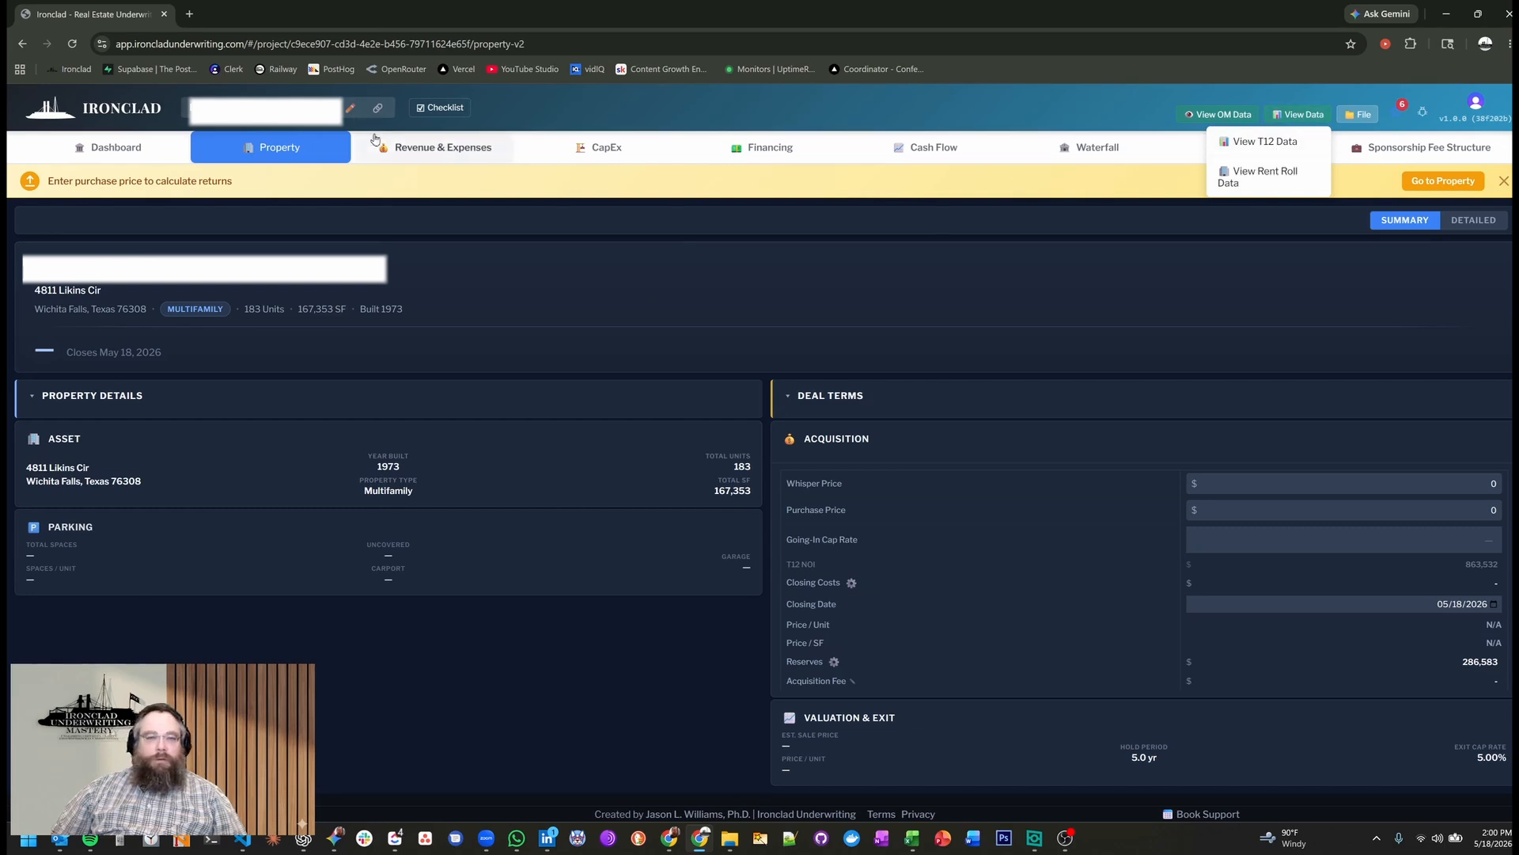
{"action": "left_click", "coordinate": [415, 148]}
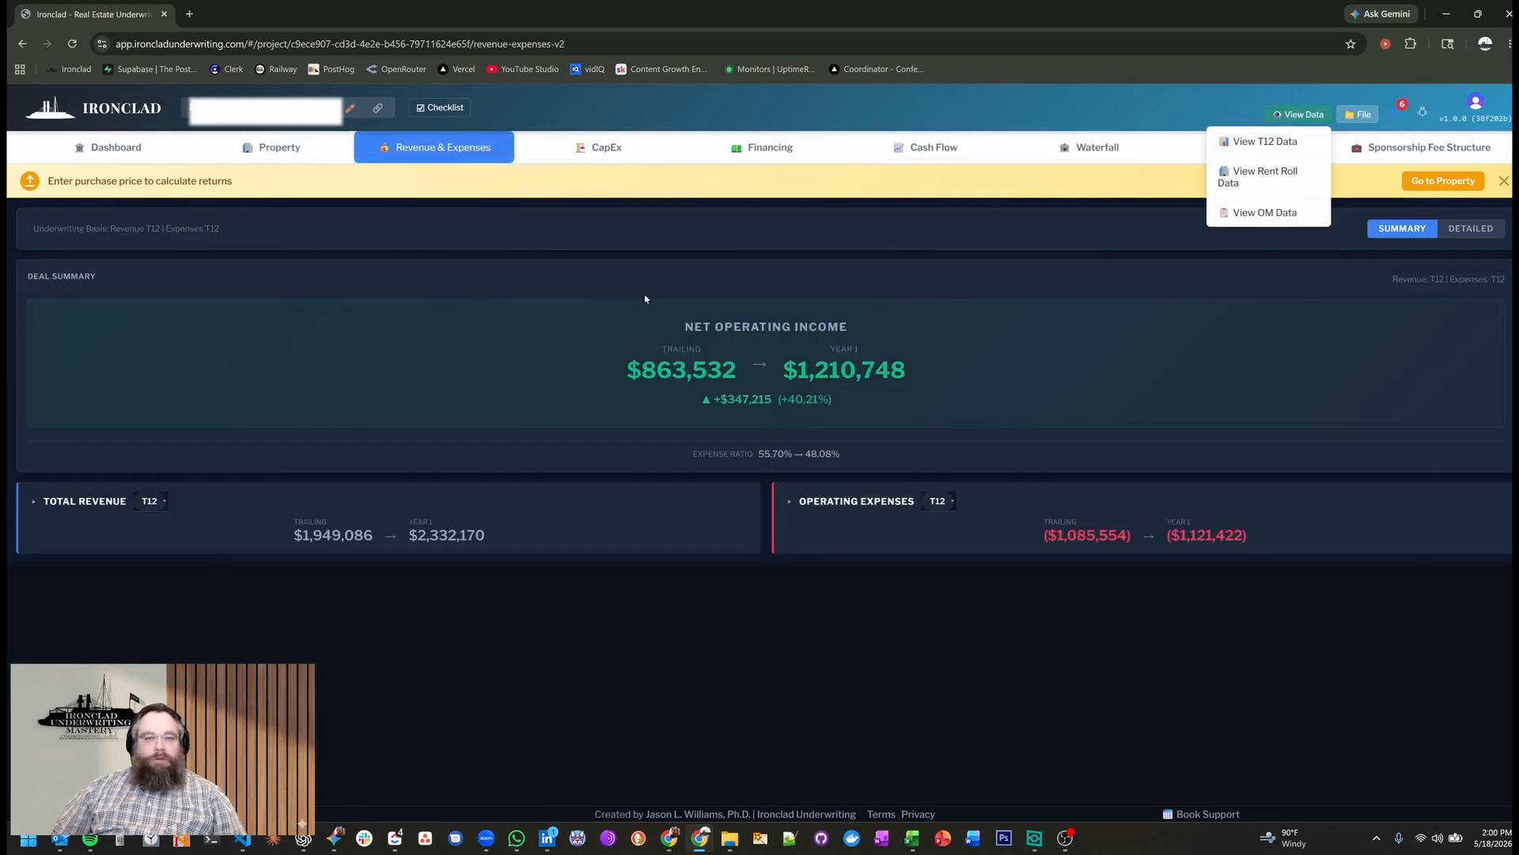
{"action": "left_click_drag", "start_coordinate": [92, 507], "coordinate": [52, 522]}
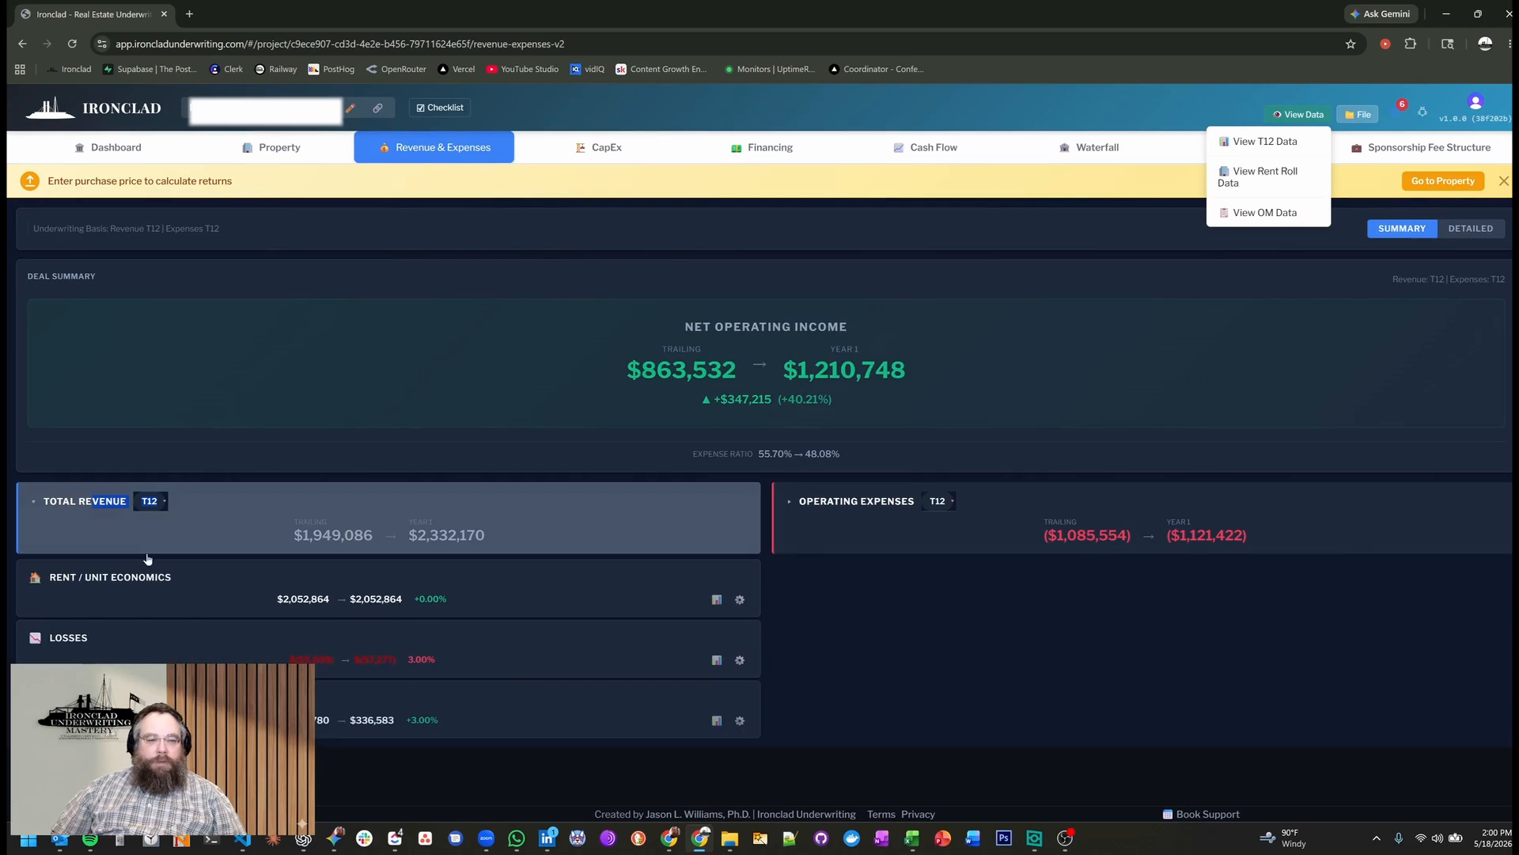
{"action": "left_click", "coordinate": [132, 592]}
{"action": "scroll", "coordinate": [225, 510], "scroll_direction": "down", "scroll_amount": 5}
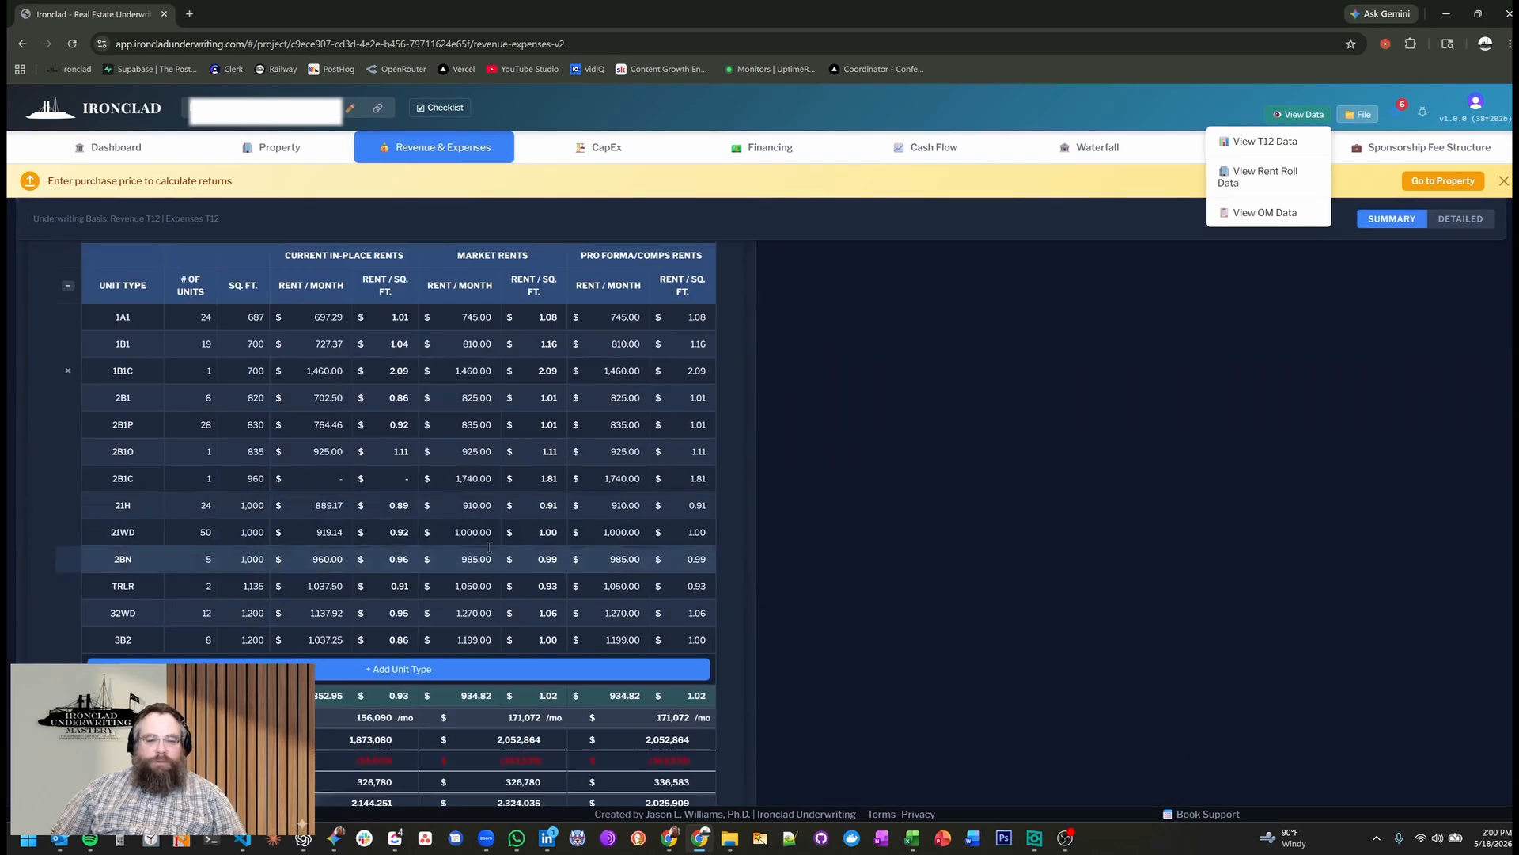
{"action": "scroll", "coordinate": [403, 443], "scroll_direction": "up", "scroll_amount": 2}
{"action": "scroll", "coordinate": [403, 443], "scroll_direction": "up", "scroll_amount": 1}
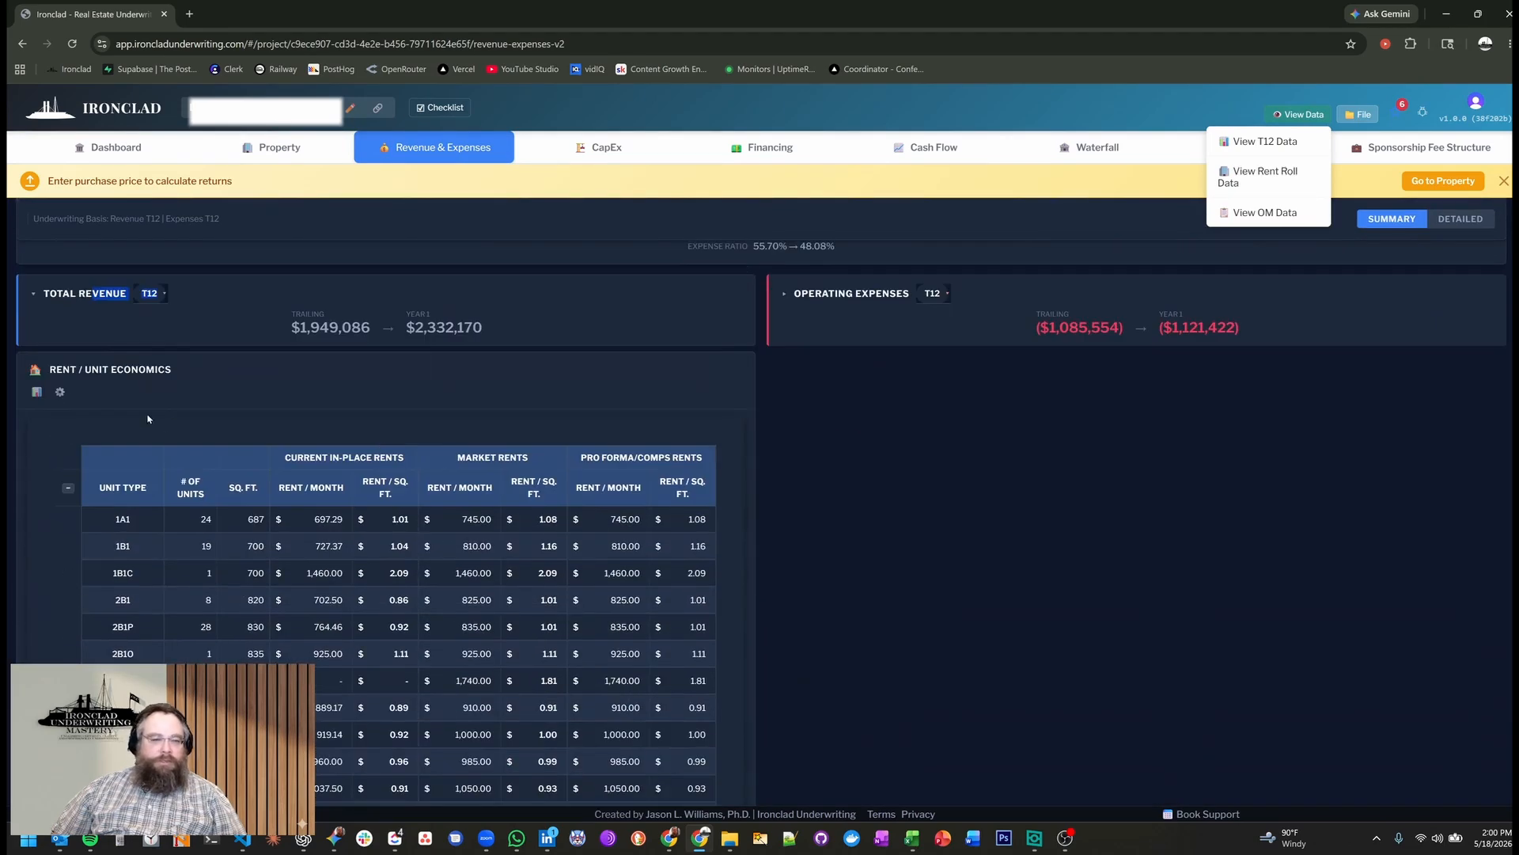
Open the rent roll data from Rent / Unit Economics and examine every unit type's count, square footage, current rent and market rent.
{"action": "left_click", "coordinate": [34, 396]}
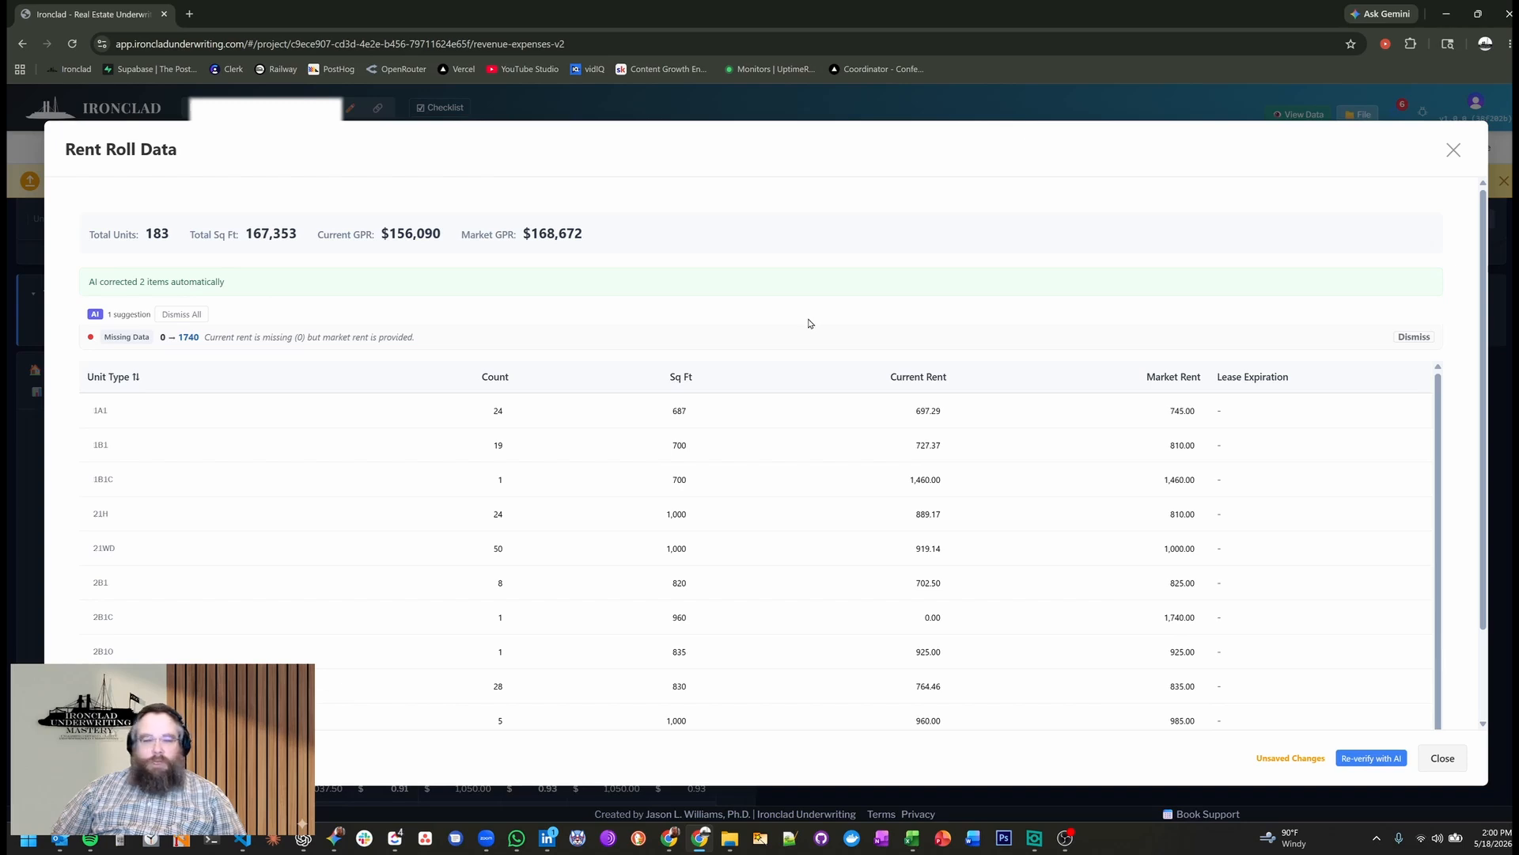
{"action": "scroll", "coordinate": [810, 322], "scroll_direction": "down", "scroll_amount": 1}
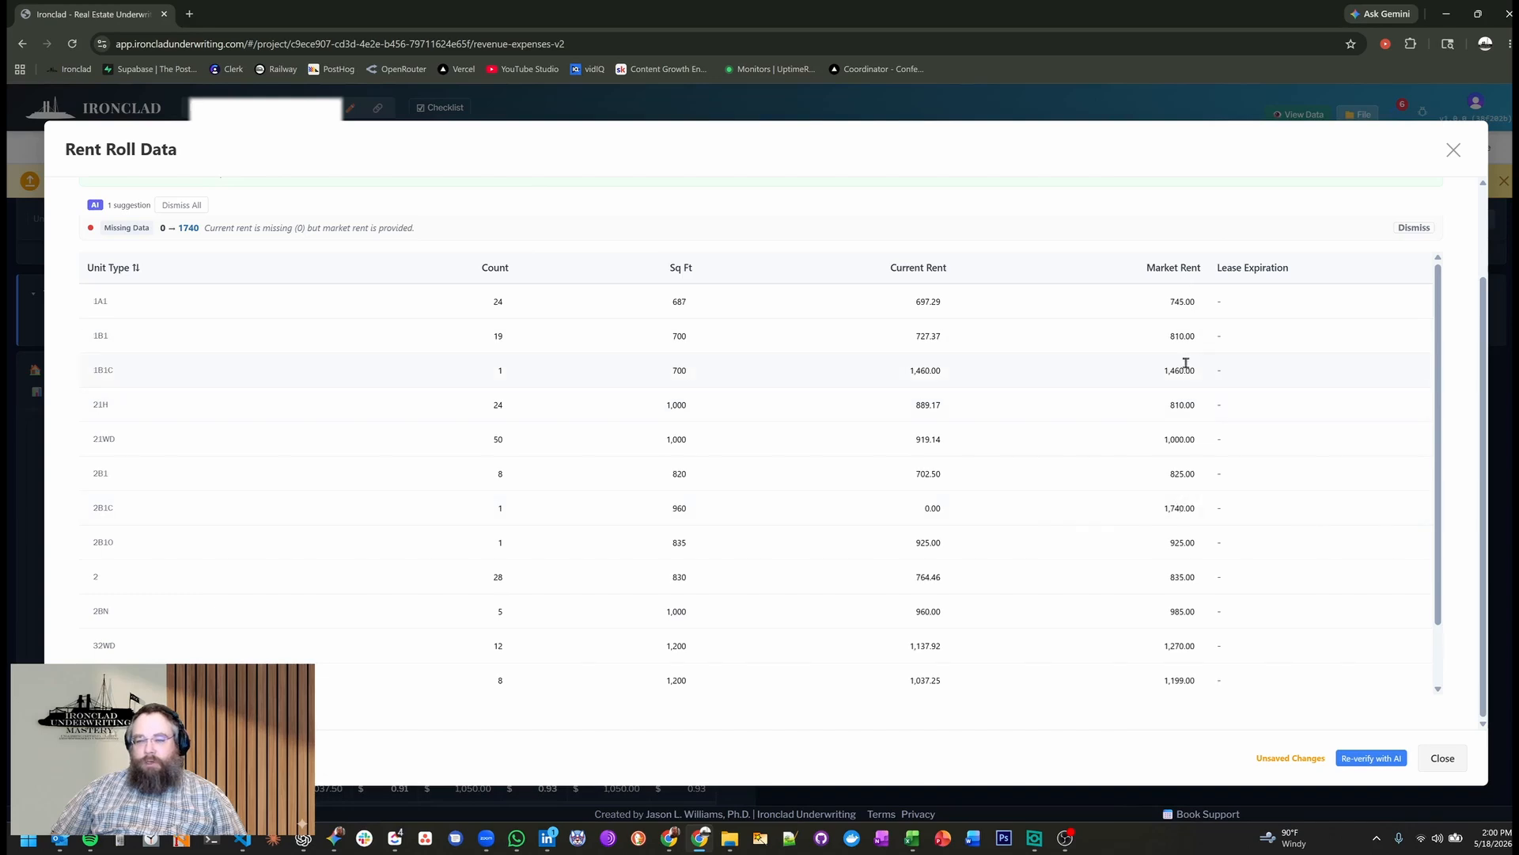
{"action": "scroll", "coordinate": [1160, 463], "scroll_direction": "down", "scroll_amount": 1}
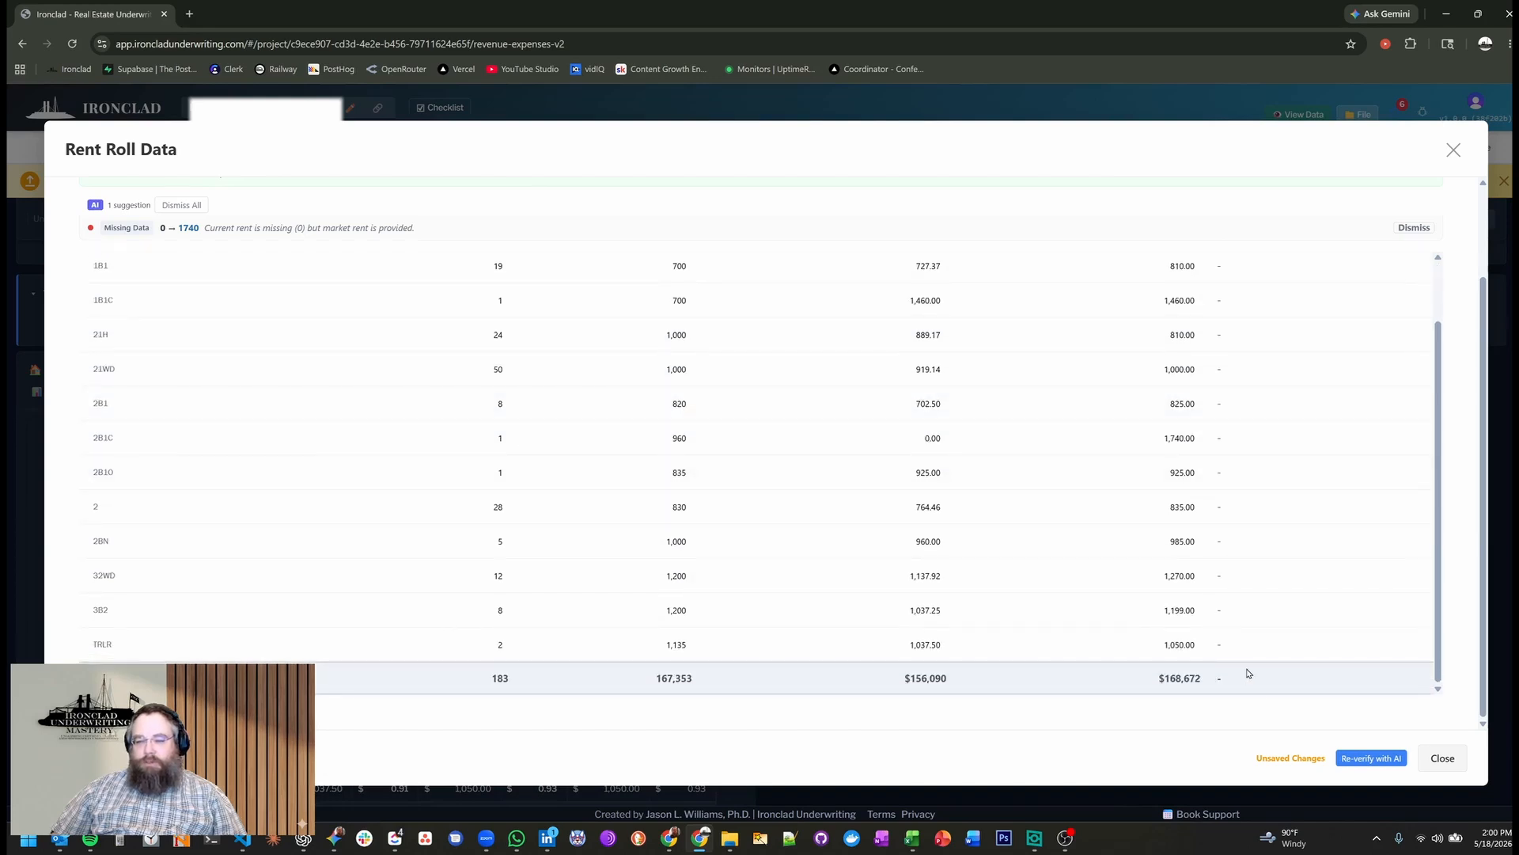
{"action": "scroll", "coordinate": [1249, 673], "scroll_direction": "up", "scroll_amount": 5}
{"action": "scroll", "coordinate": [1257, 433], "scroll_direction": "down", "scroll_amount": 3}
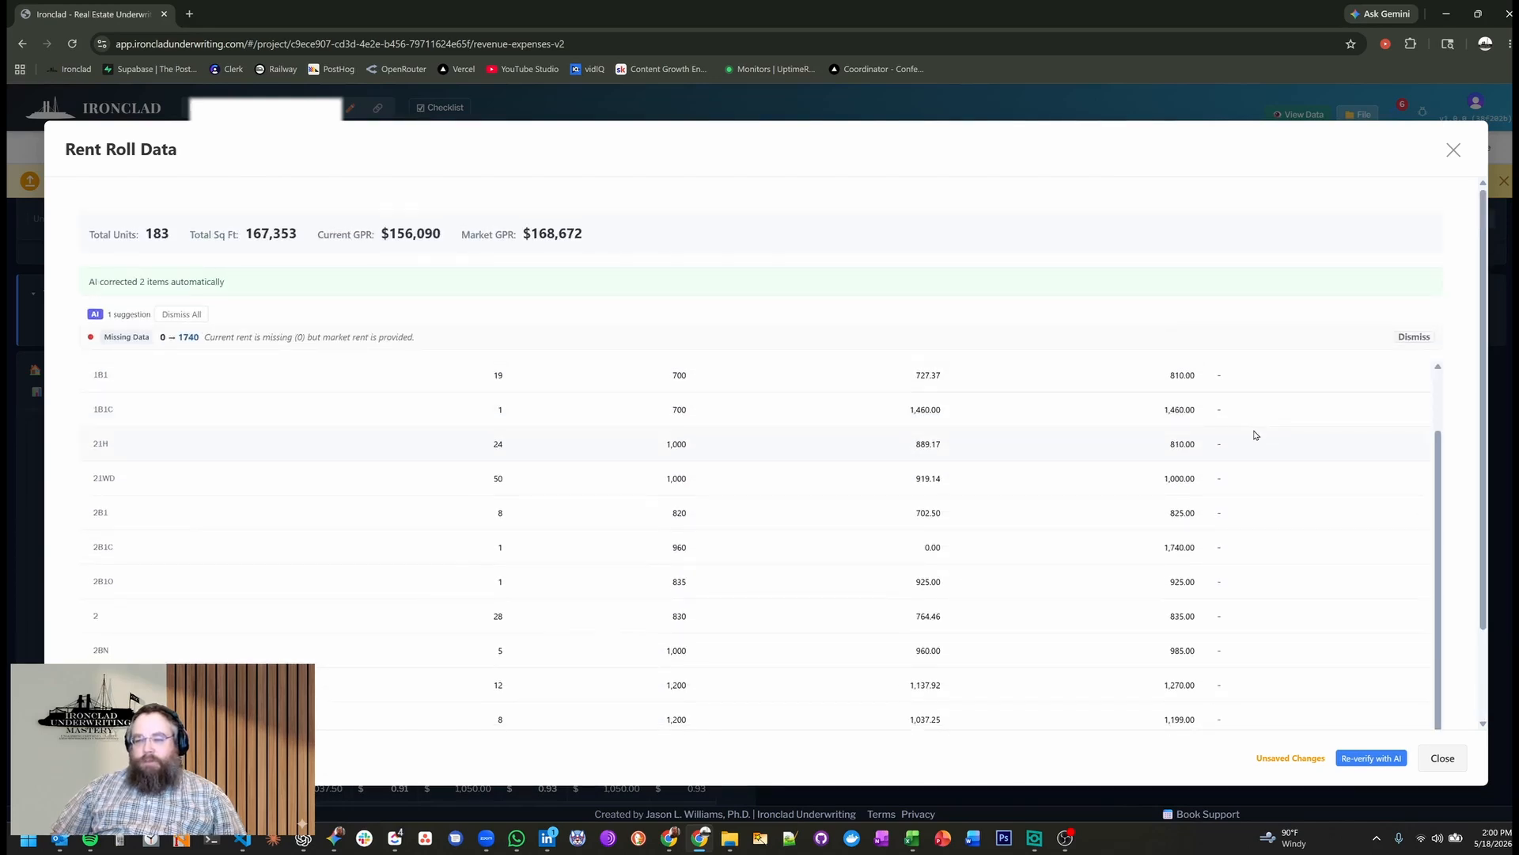
{"action": "scroll", "coordinate": [1276, 613], "scroll_direction": "up", "scroll_amount": 1}
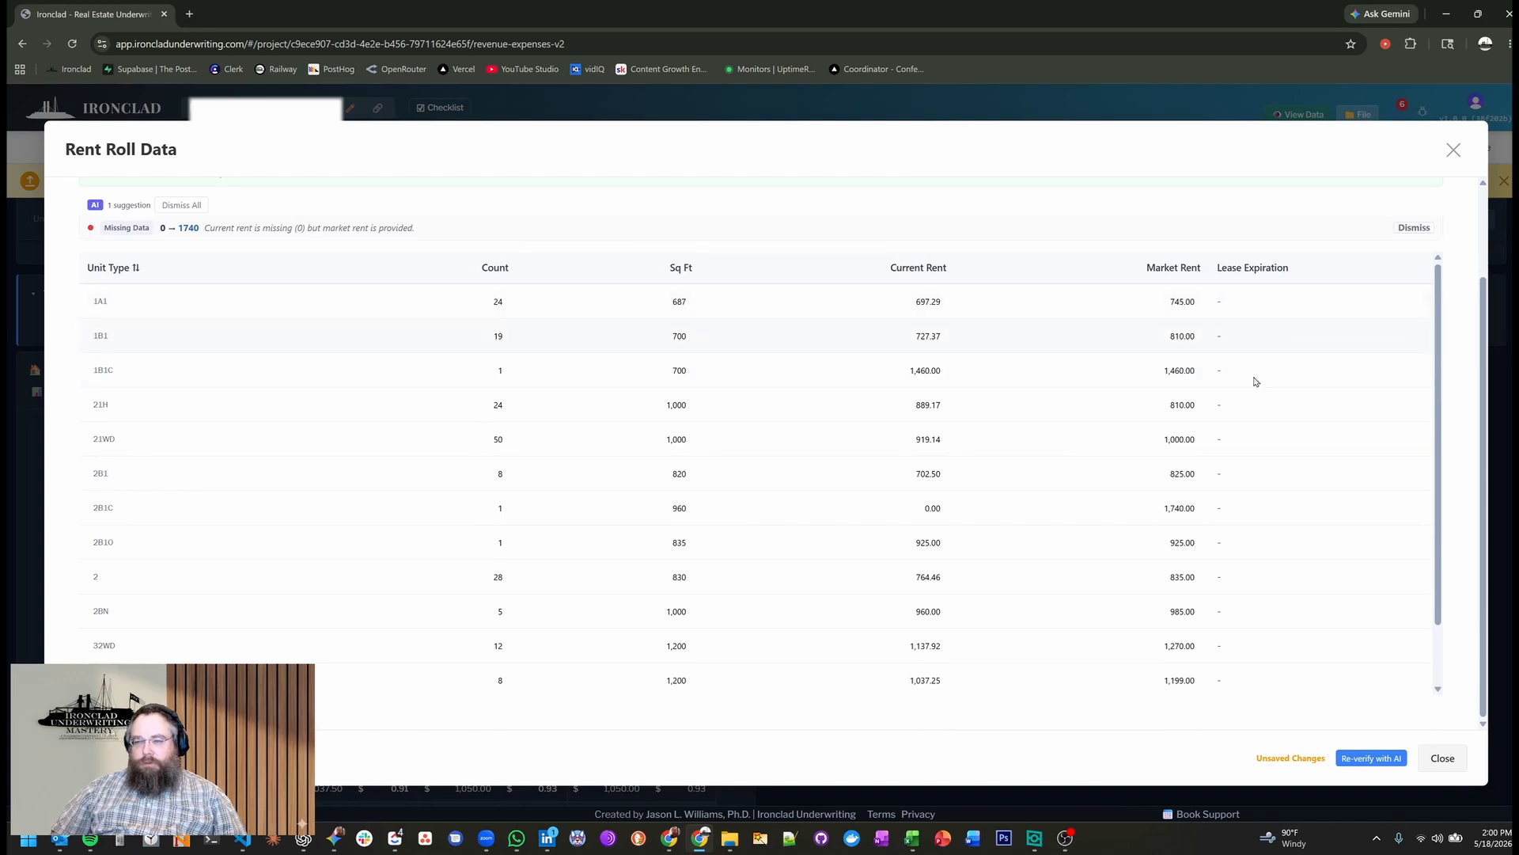
{"action": "scroll", "coordinate": [1269, 447], "scroll_direction": "down", "scroll_amount": 1}
{"action": "scroll", "coordinate": [1272, 490], "scroll_direction": "up", "scroll_amount": 1}
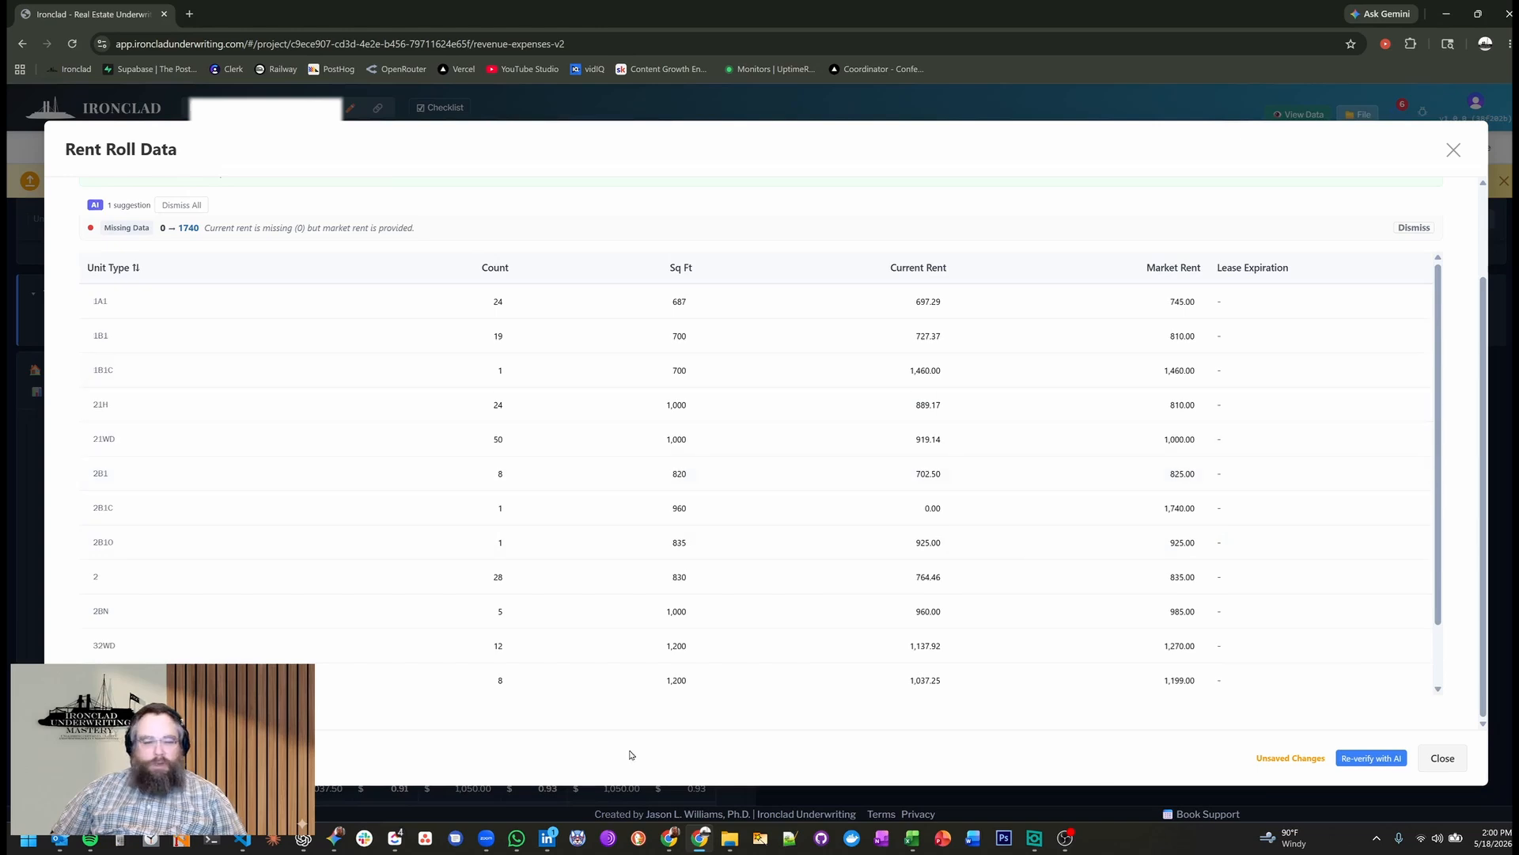
Save the rent roll data, acknowledge the message and close the rent roll viewer.
{"action": "left_click", "coordinate": [261, 759]}
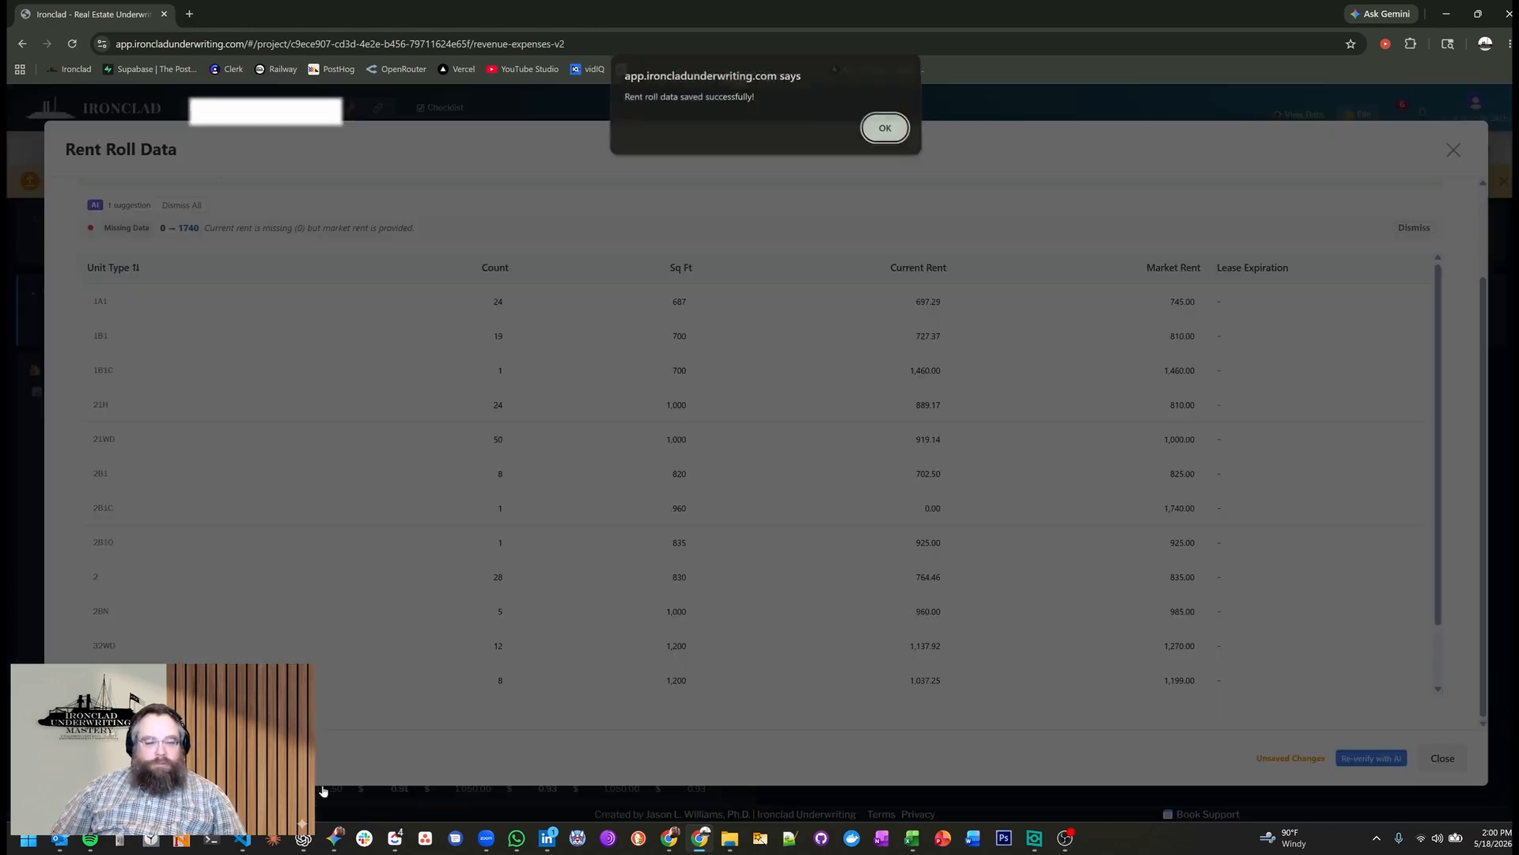
{"action": "left_click", "coordinate": [881, 132]}
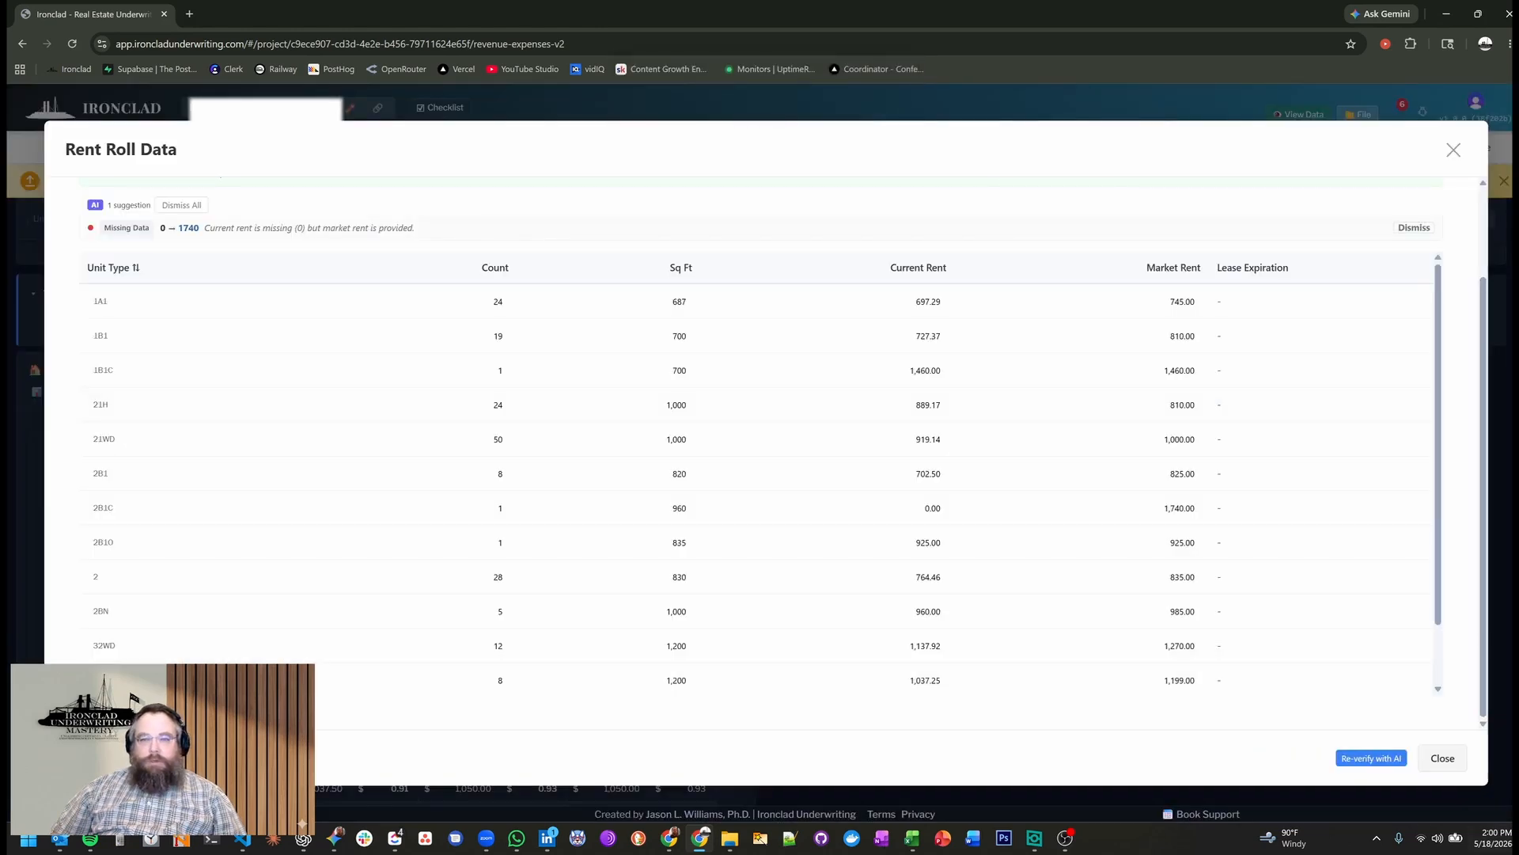
{"action": "left_click", "coordinate": [1460, 757]}
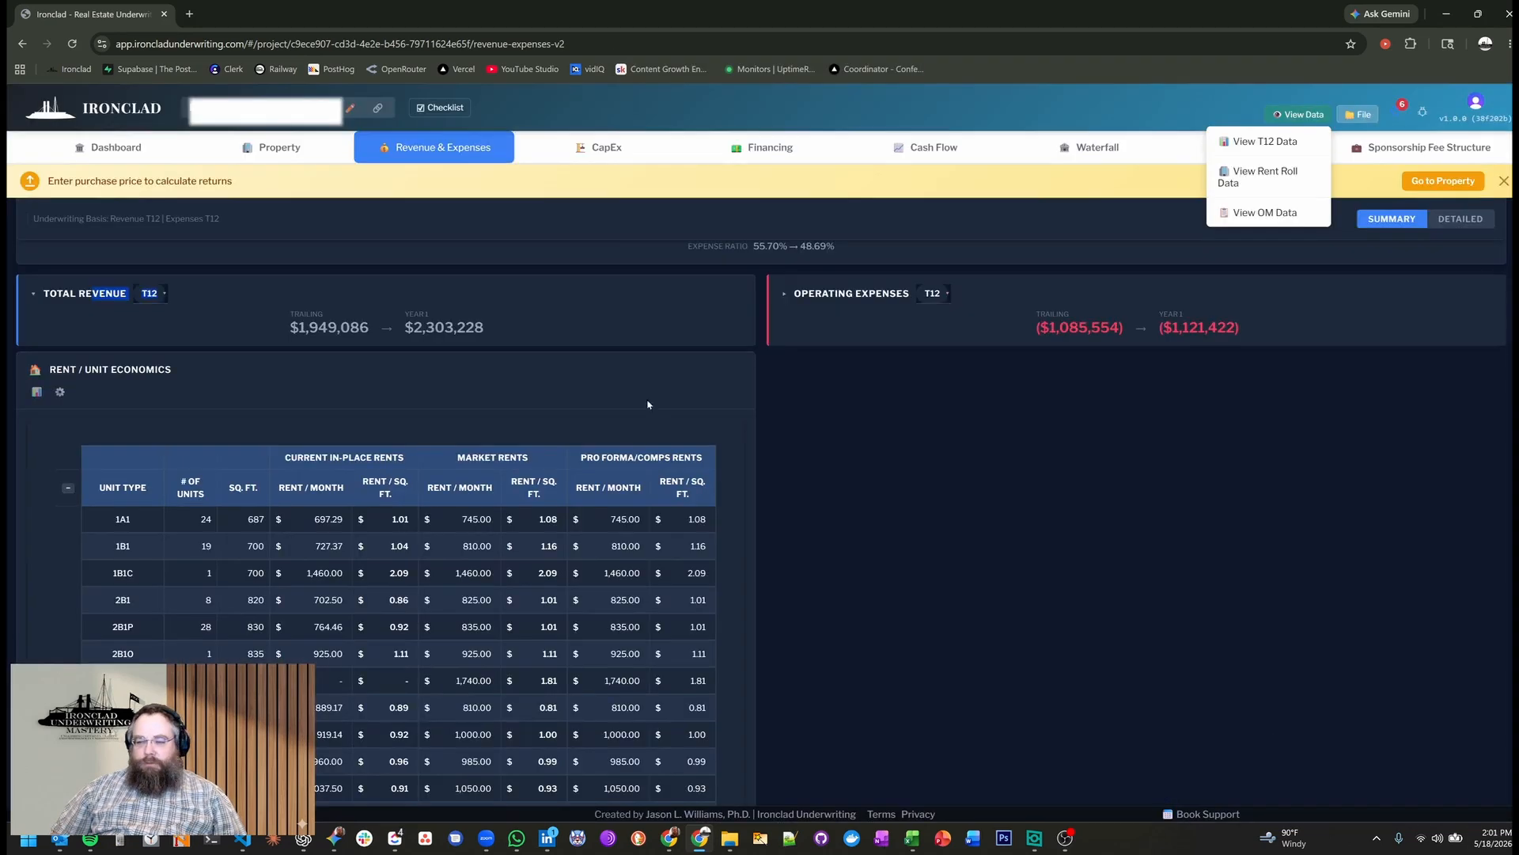
Expand Operating Expenses with its Expenses table, collapse Rent / Unit Economics, and look over the expanded Losses and Other Income tables.
{"action": "left_click", "coordinate": [780, 325]}
{"action": "left_click", "coordinate": [841, 383]}
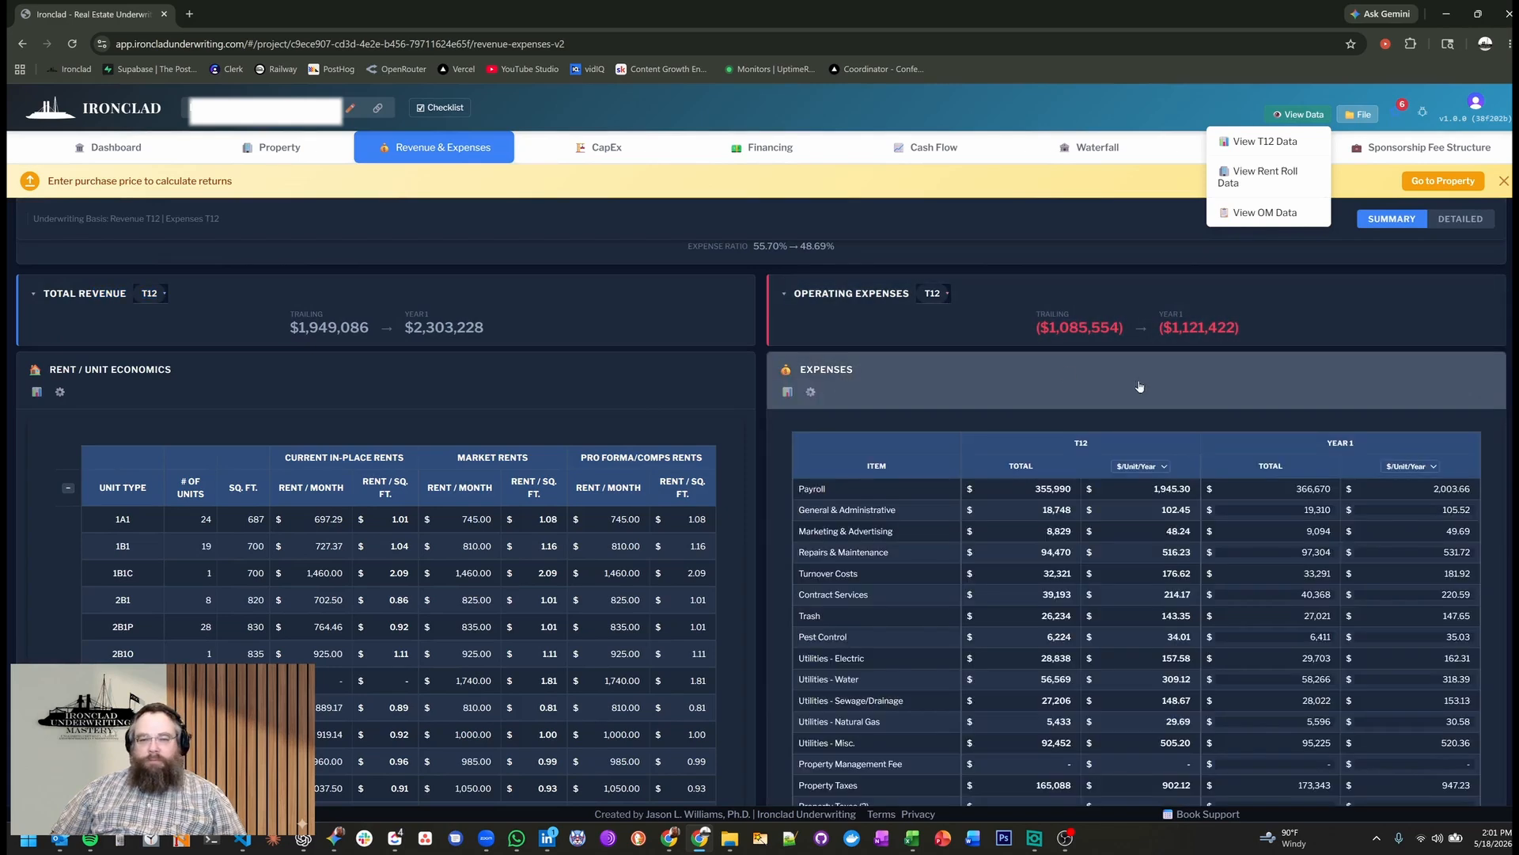
{"action": "left_click", "coordinate": [186, 380]}
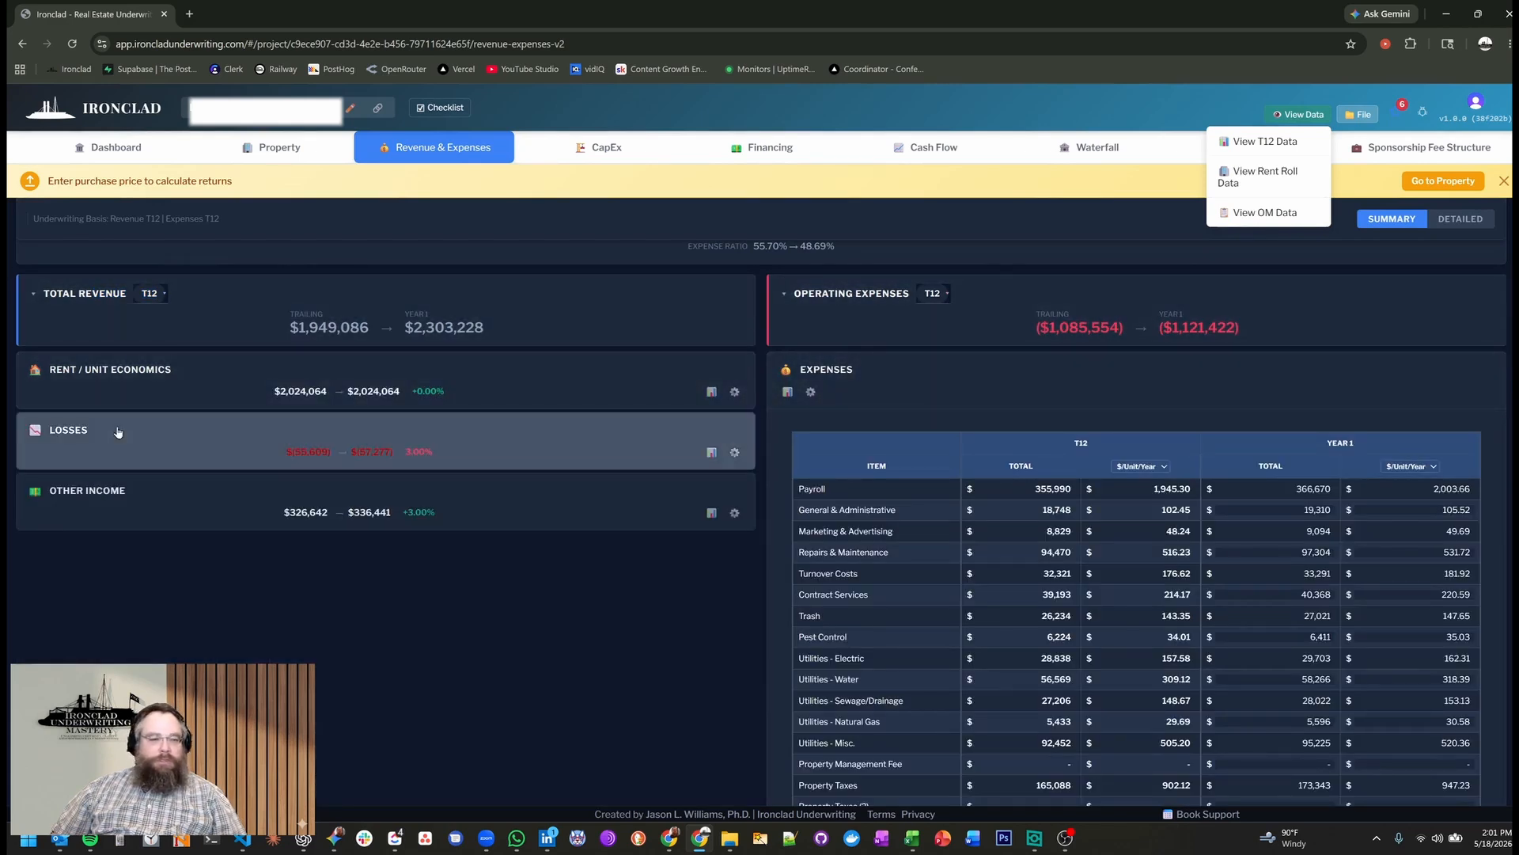
{"action": "left_click", "coordinate": [118, 430]}
{"action": "scroll", "coordinate": [198, 617], "scroll_direction": "down", "scroll_amount": 5}
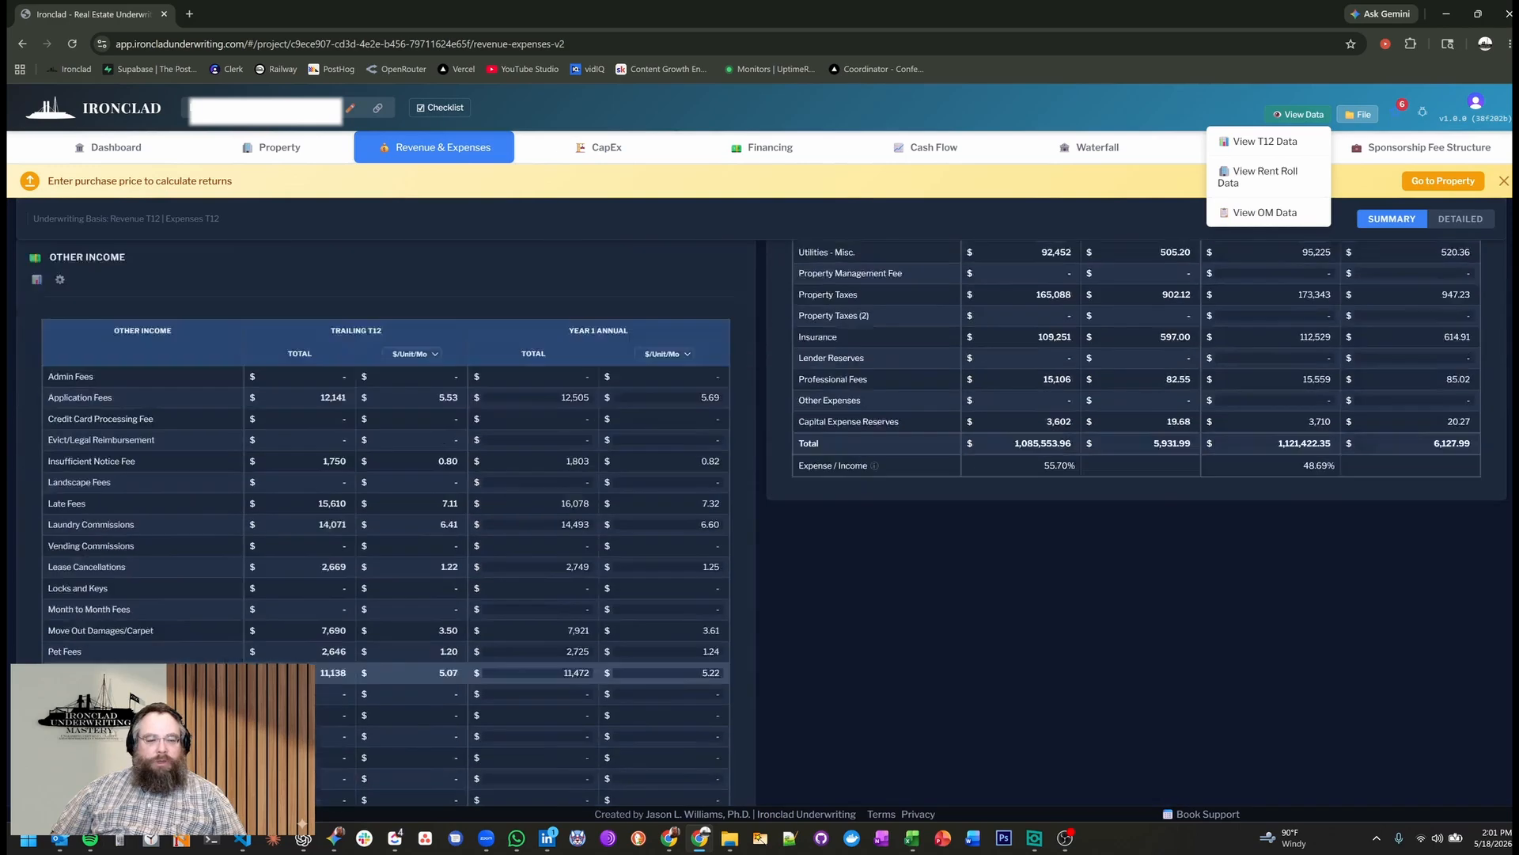
{"action": "scroll", "coordinate": [262, 646], "scroll_direction": "up", "scroll_amount": 6}
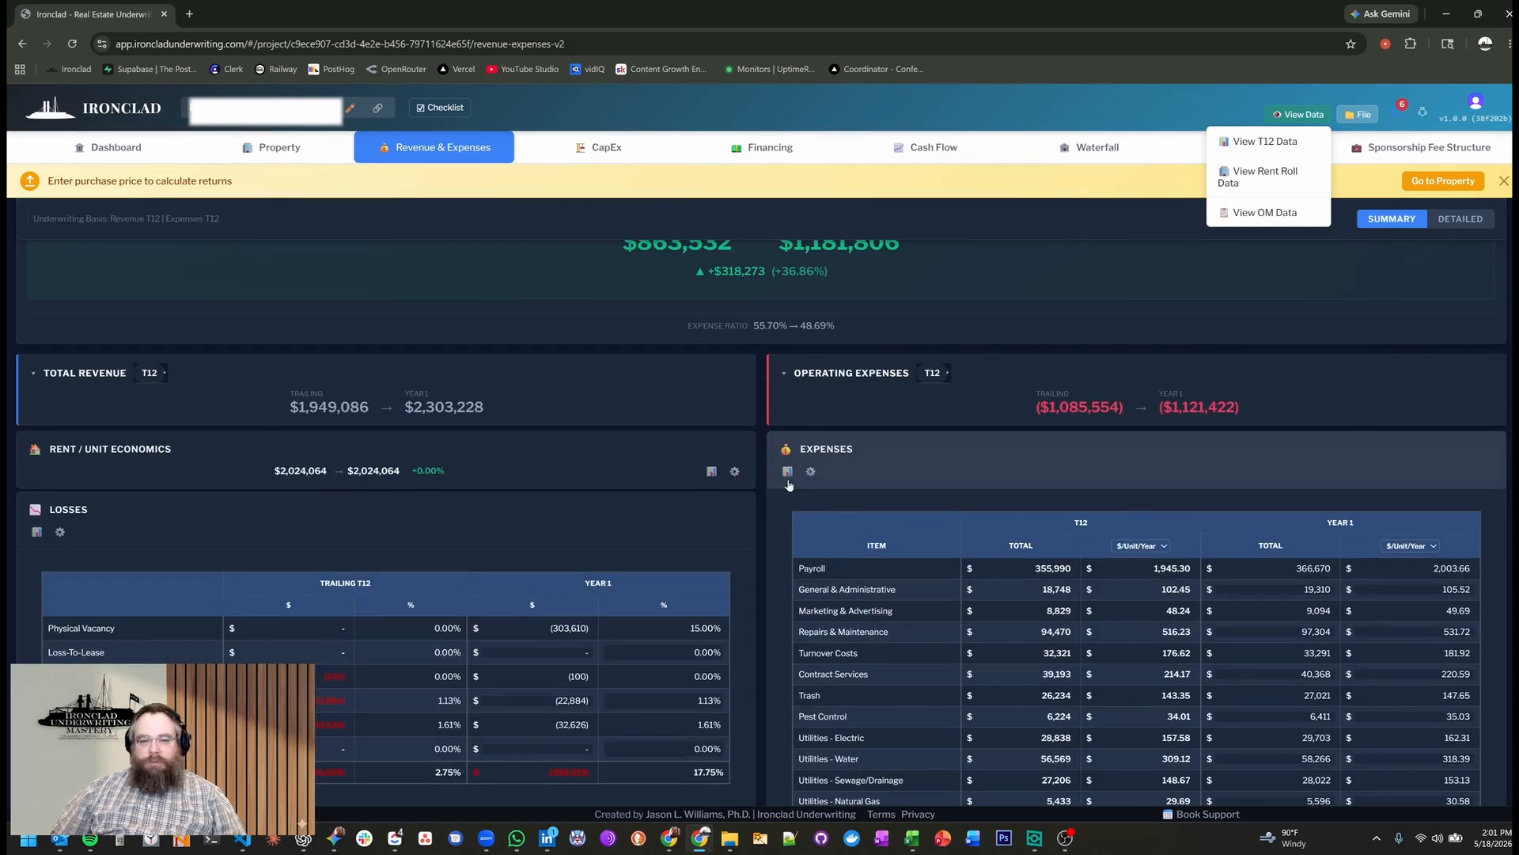
Open the raw T12 data from the Expenses section and examine the category mapping of the income and expense rows.
{"action": "left_click", "coordinate": [789, 485]}
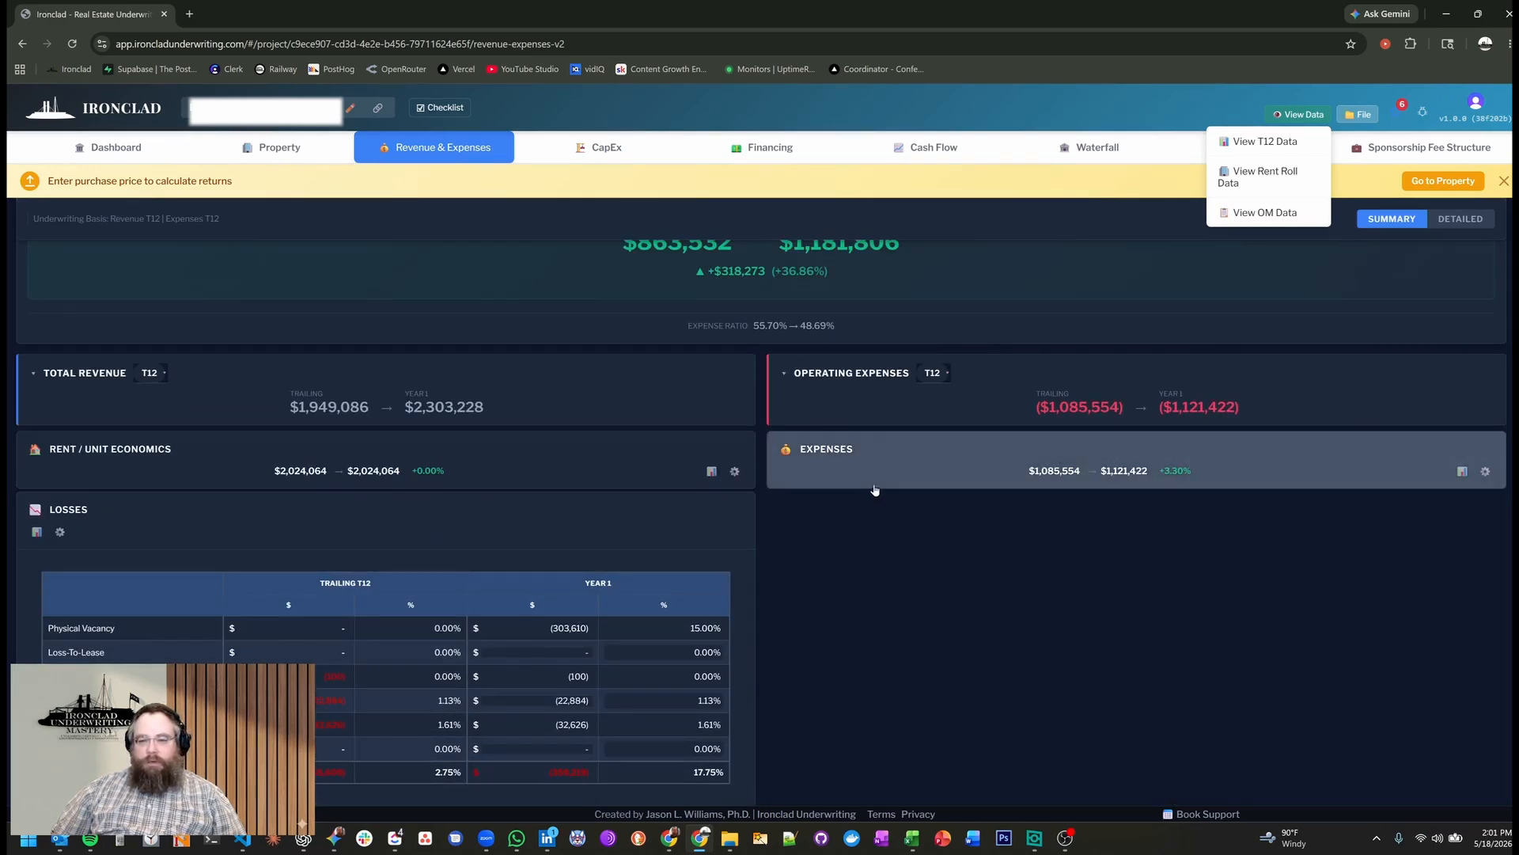
{"action": "left_click", "coordinate": [839, 475]}
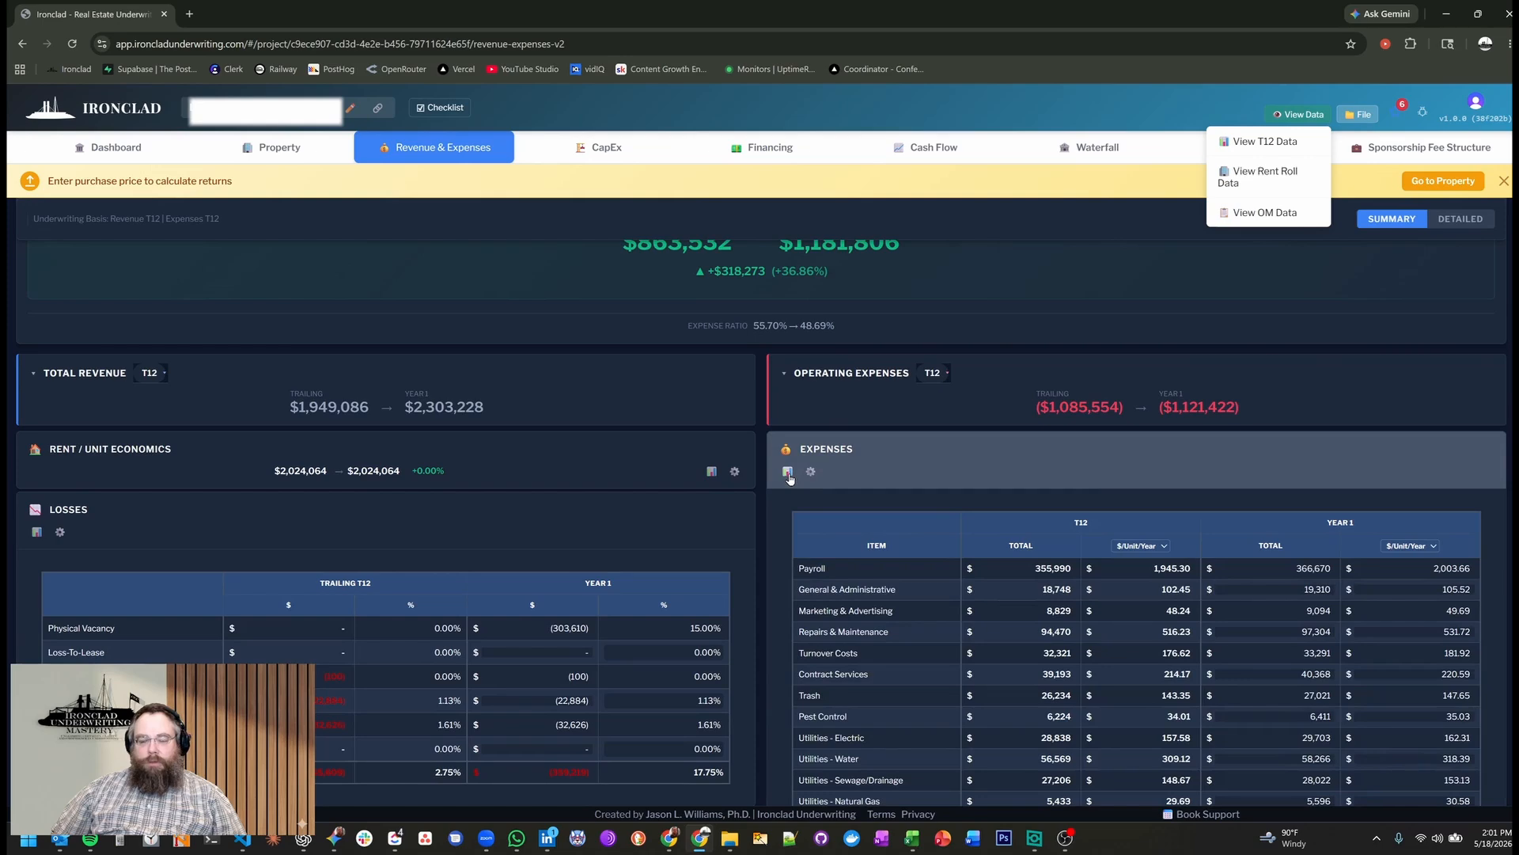
{"action": "left_click", "coordinate": [788, 474]}
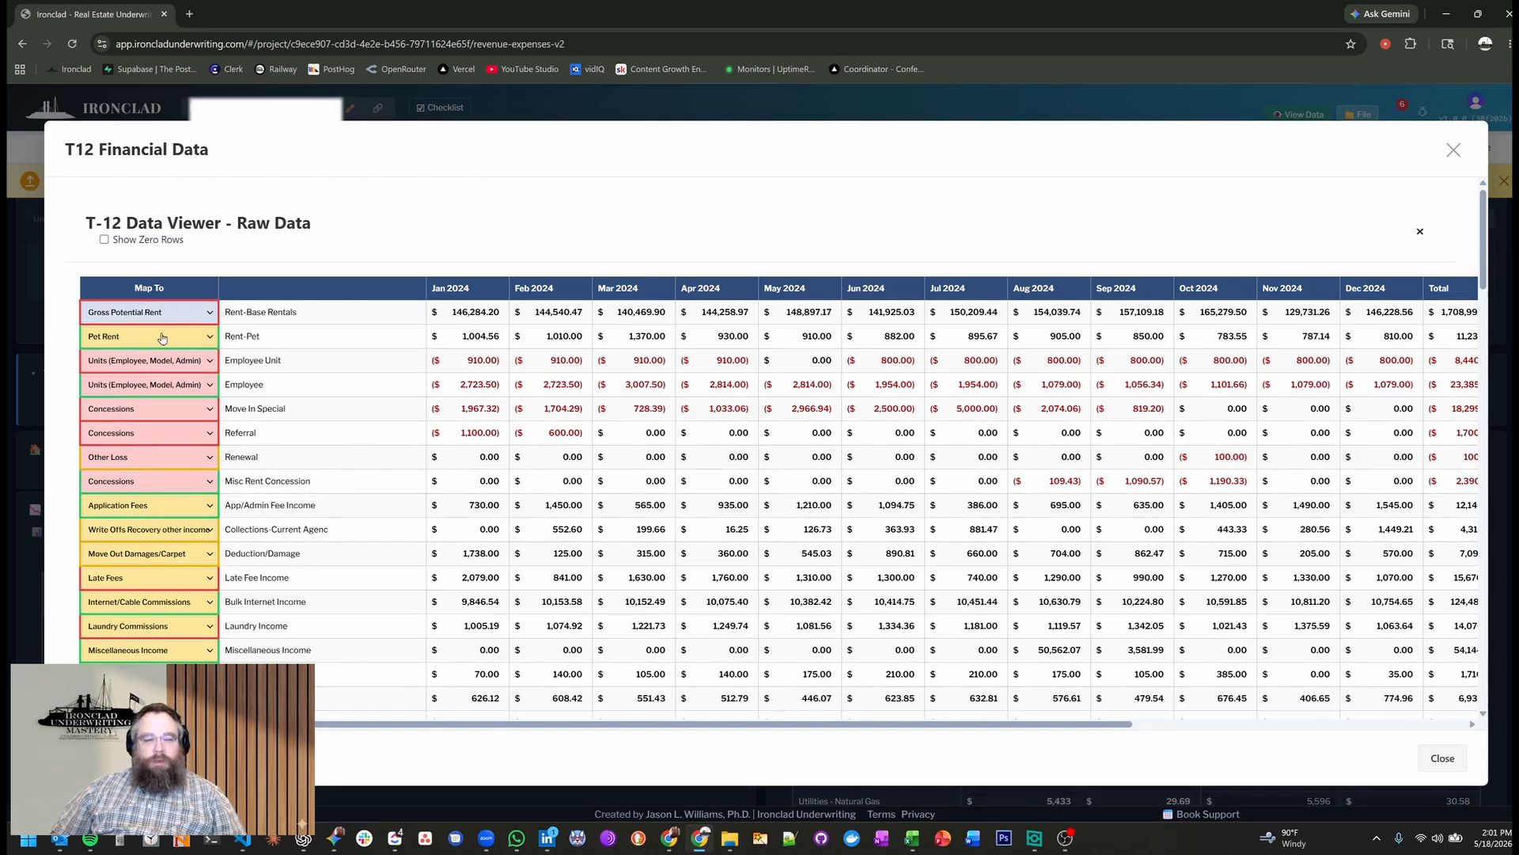
{"action": "scroll", "coordinate": [143, 494], "scroll_direction": "down", "scroll_amount": 2}
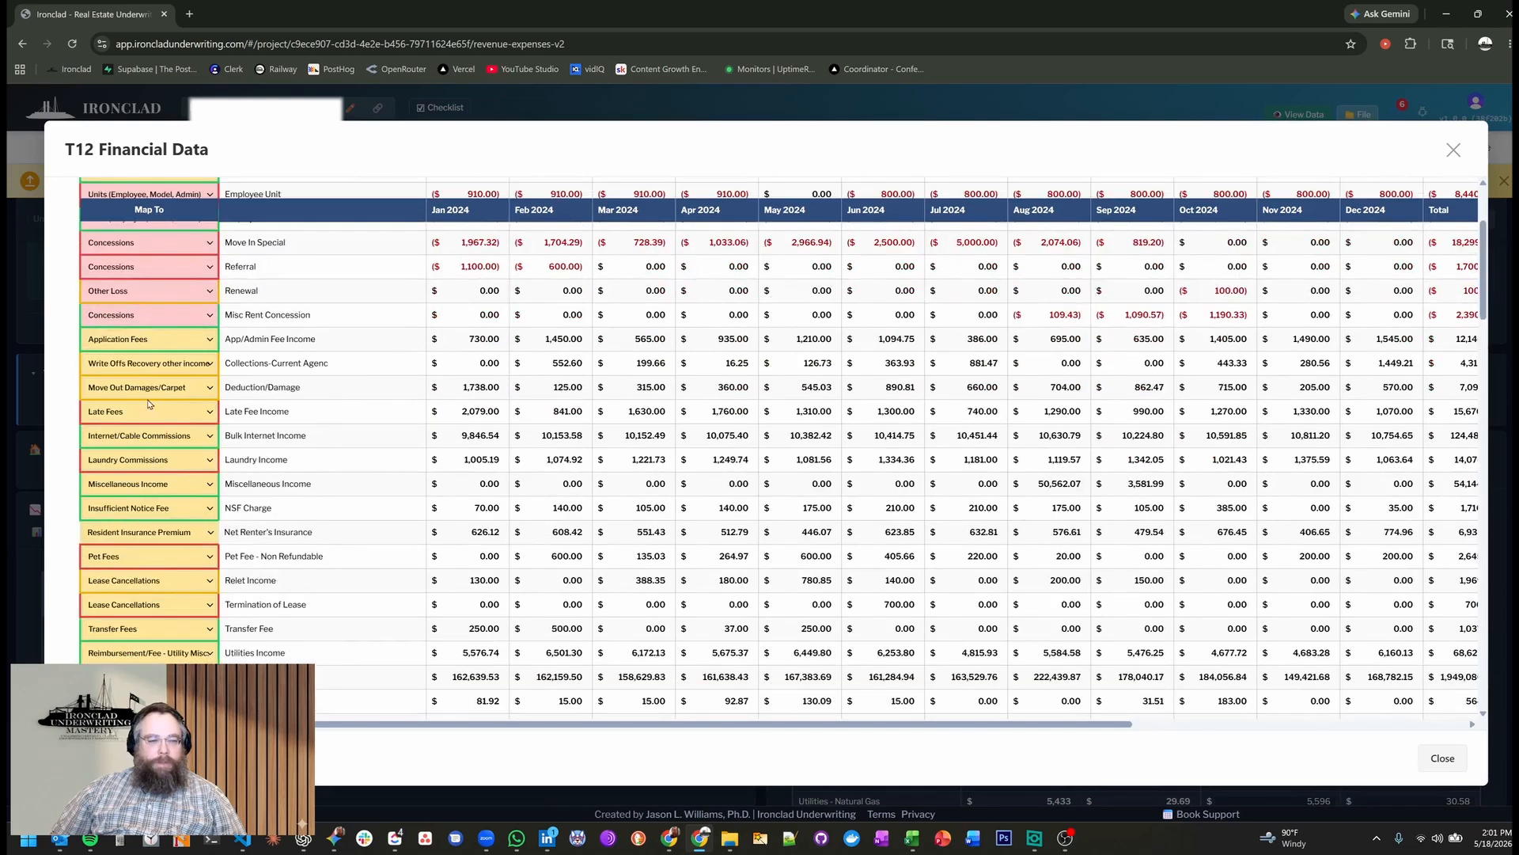
{"action": "scroll", "coordinate": [151, 408], "scroll_direction": "down", "scroll_amount": 4}
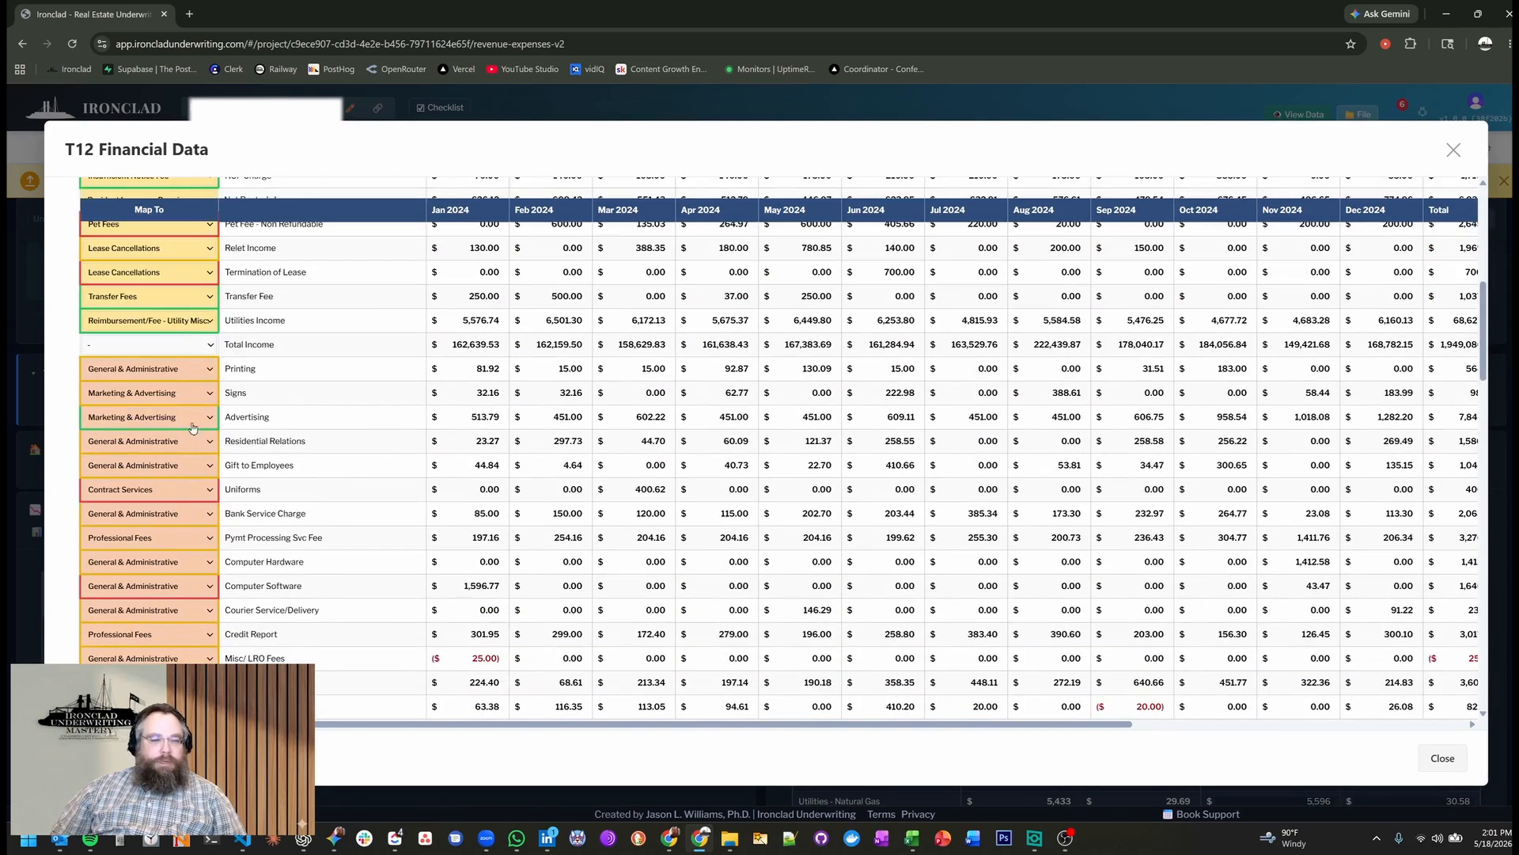
{"action": "scroll", "coordinate": [192, 428], "scroll_direction": "down", "scroll_amount": 10}
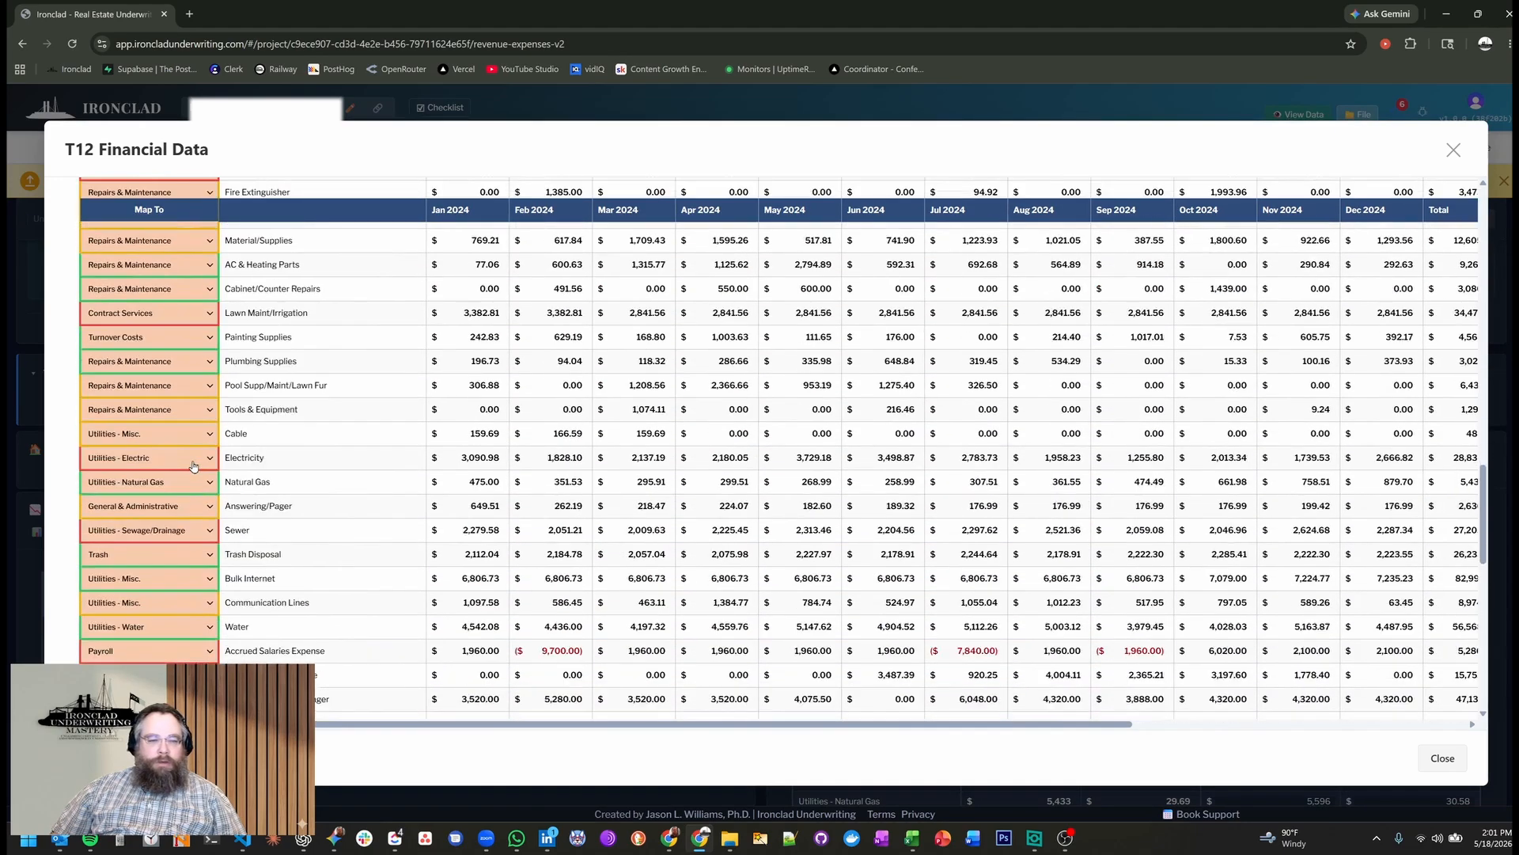
{"action": "scroll", "coordinate": [192, 465], "scroll_direction": "down", "scroll_amount": 10}
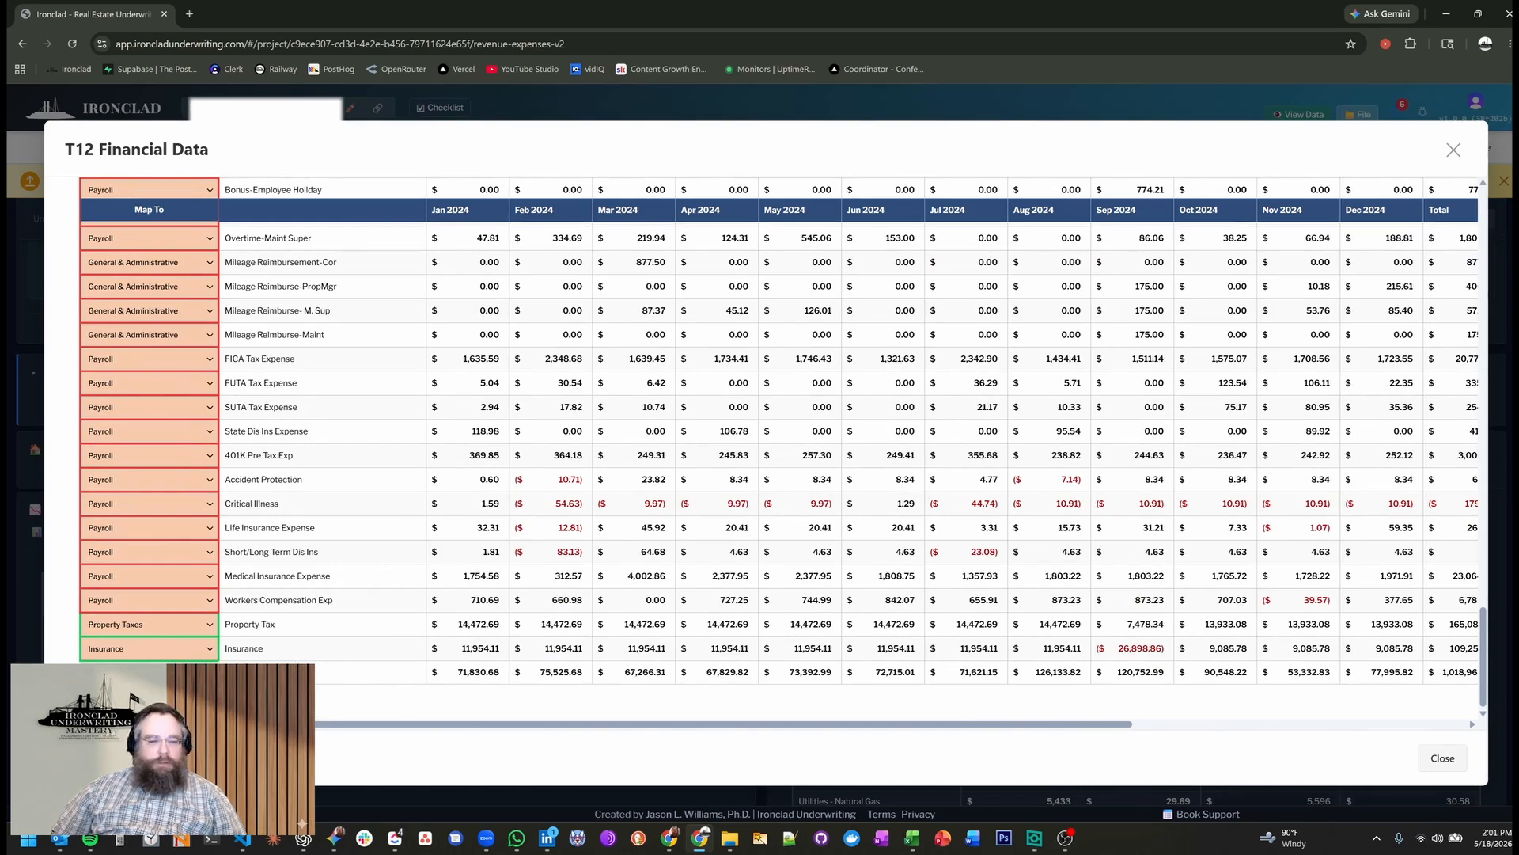
{"action": "scroll", "coordinate": [167, 623], "scroll_direction": "up", "scroll_amount": 4}
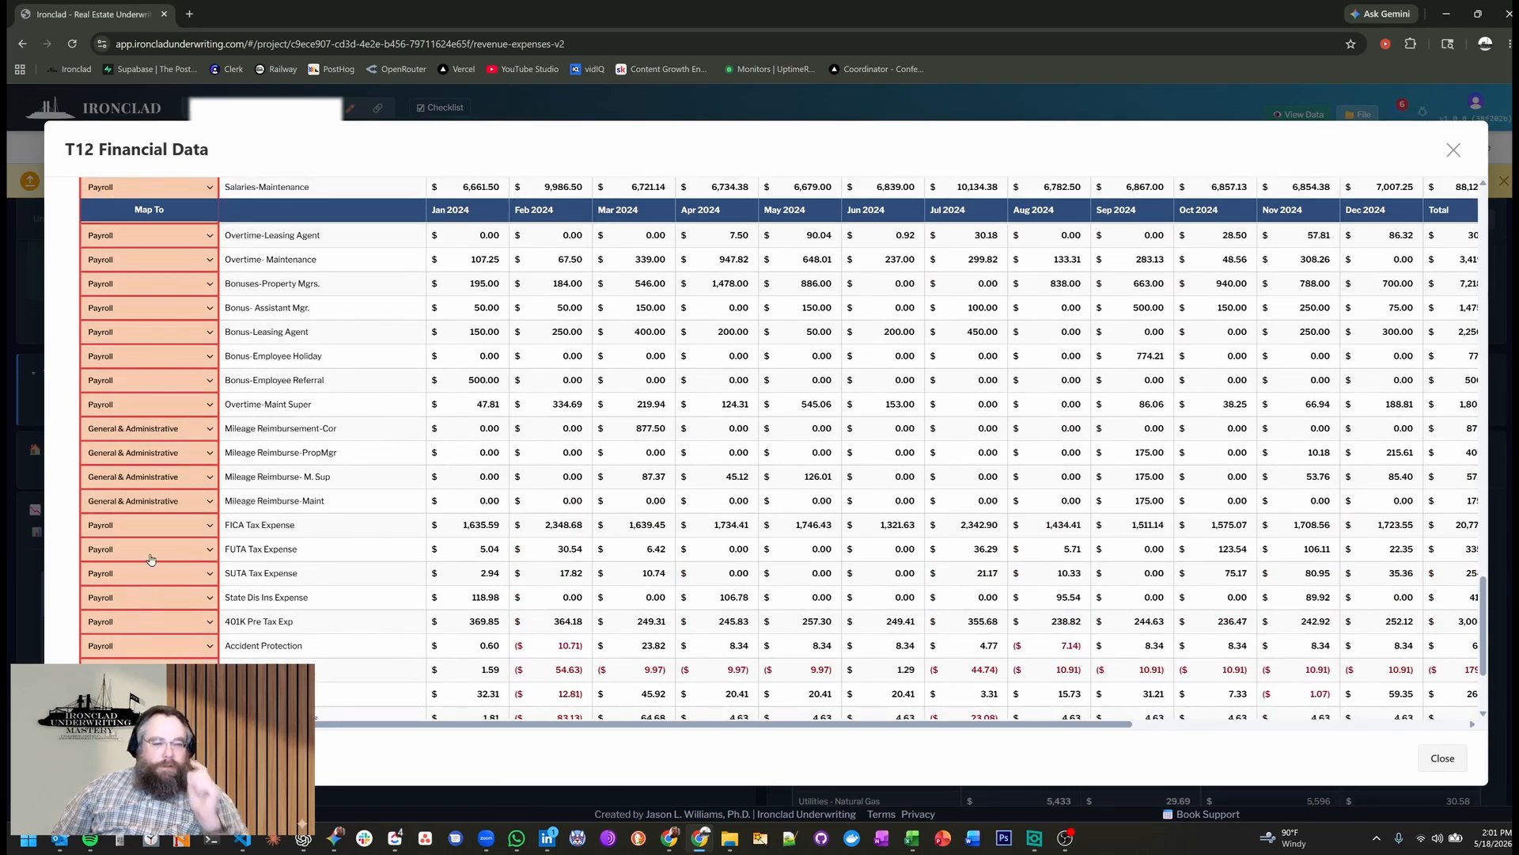
{"action": "scroll", "coordinate": [155, 510], "scroll_direction": "up", "scroll_amount": 5}
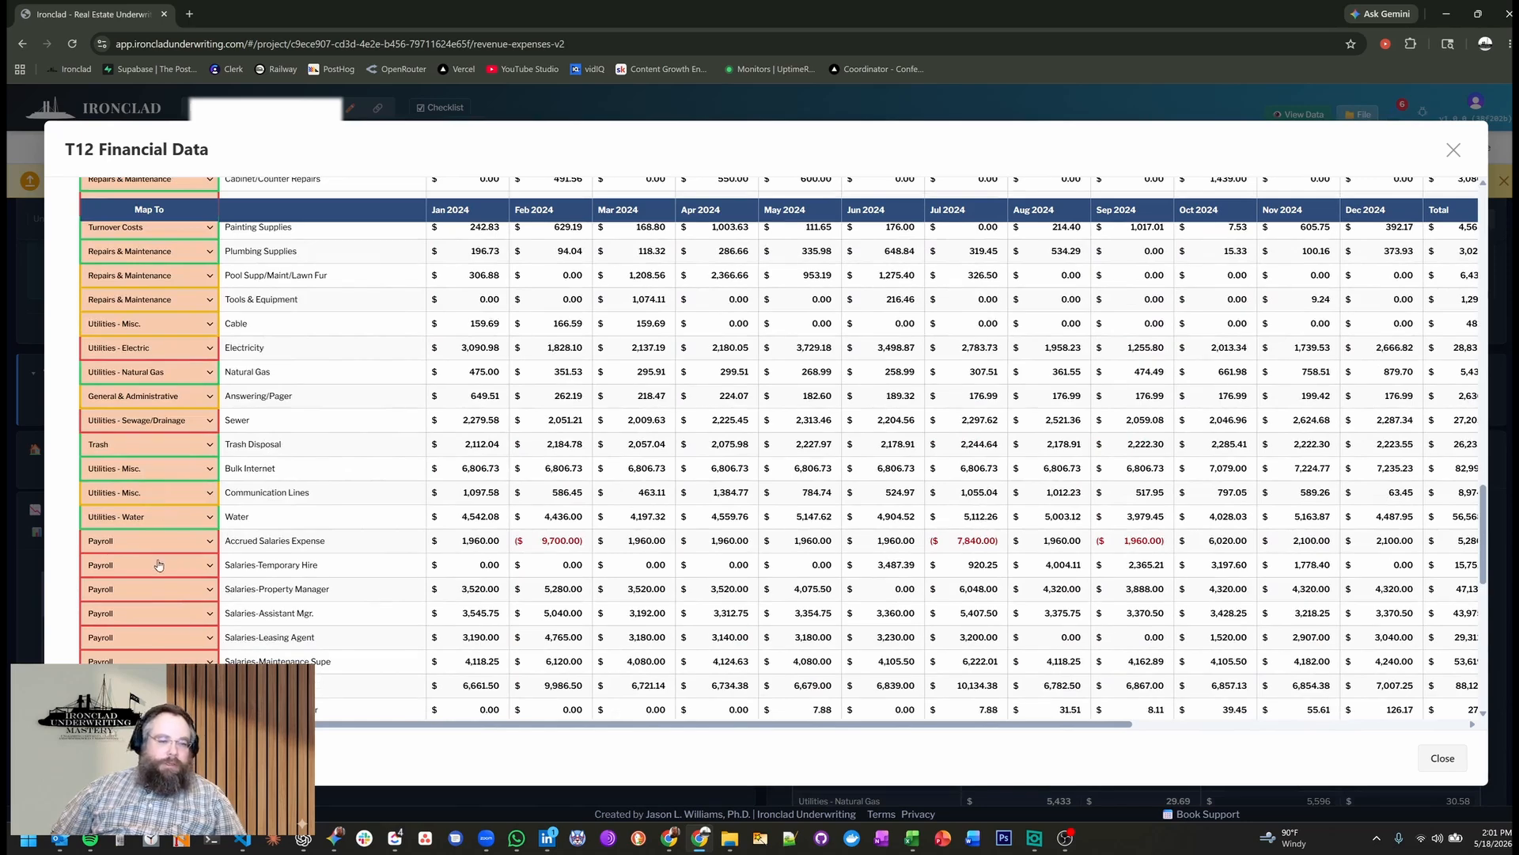
{"action": "scroll", "coordinate": [198, 605], "scroll_direction": "up", "scroll_amount": 6}
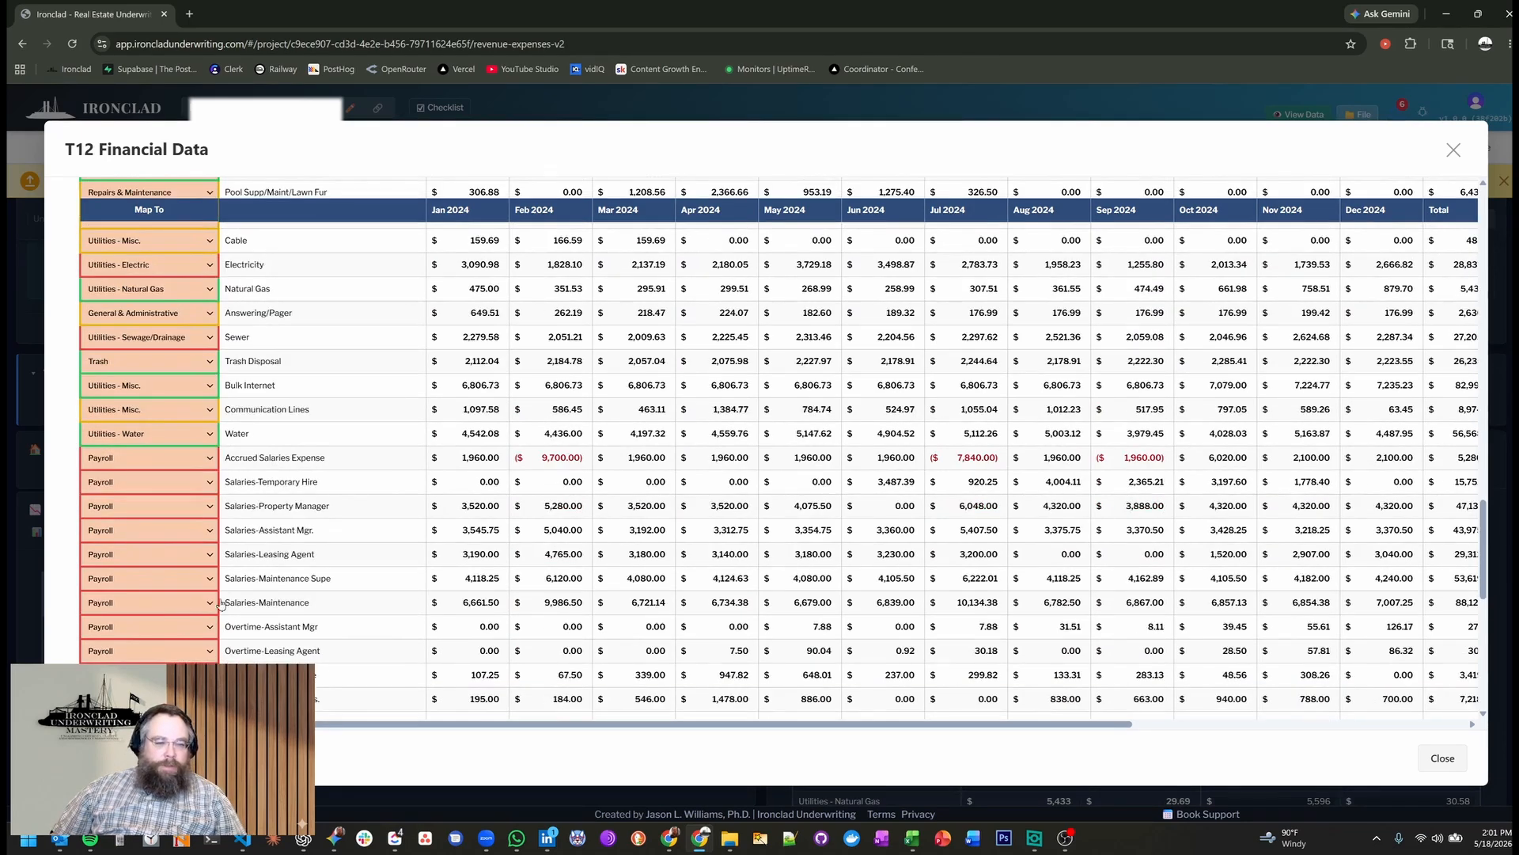
Save the T12 category mappings unchanged and close the T12 financial data viewer.
{"action": "left_click", "coordinate": [119, 758]}
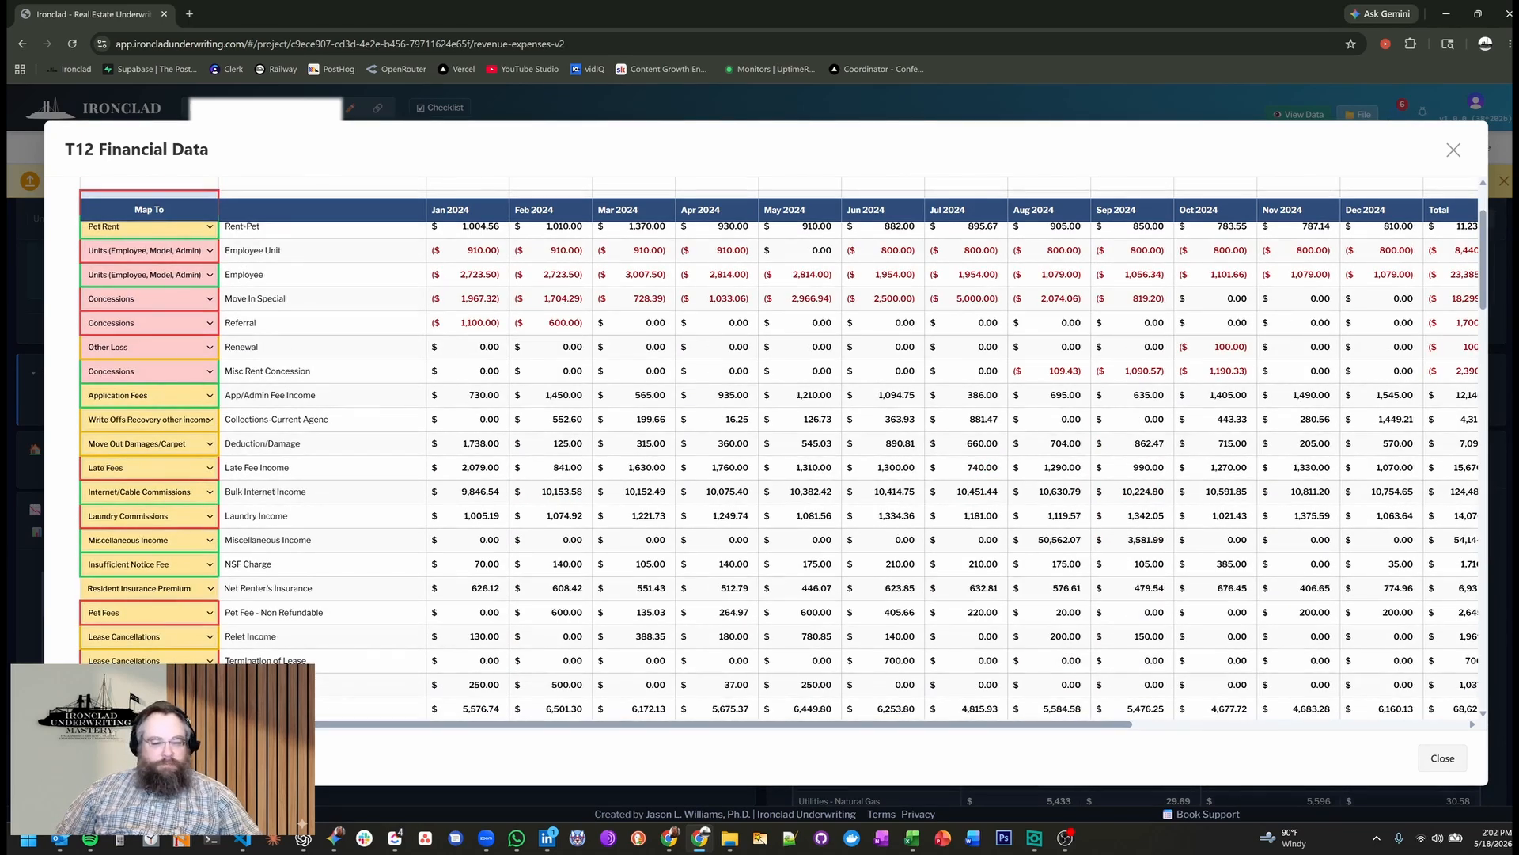
{"action": "left_click", "coordinate": [833, 483]}
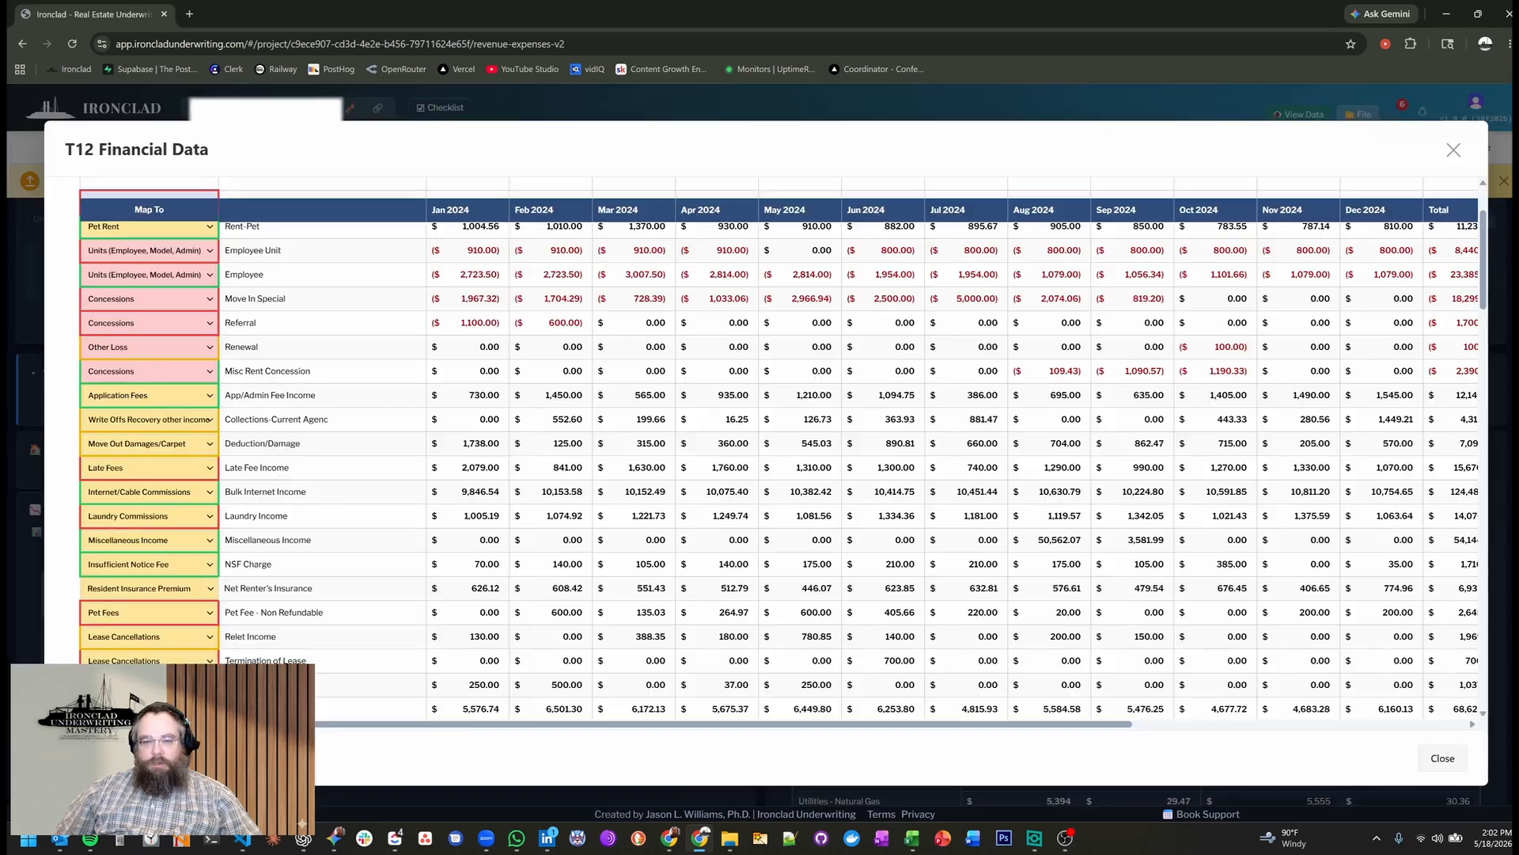
{"action": "left_click", "coordinate": [1440, 758]}
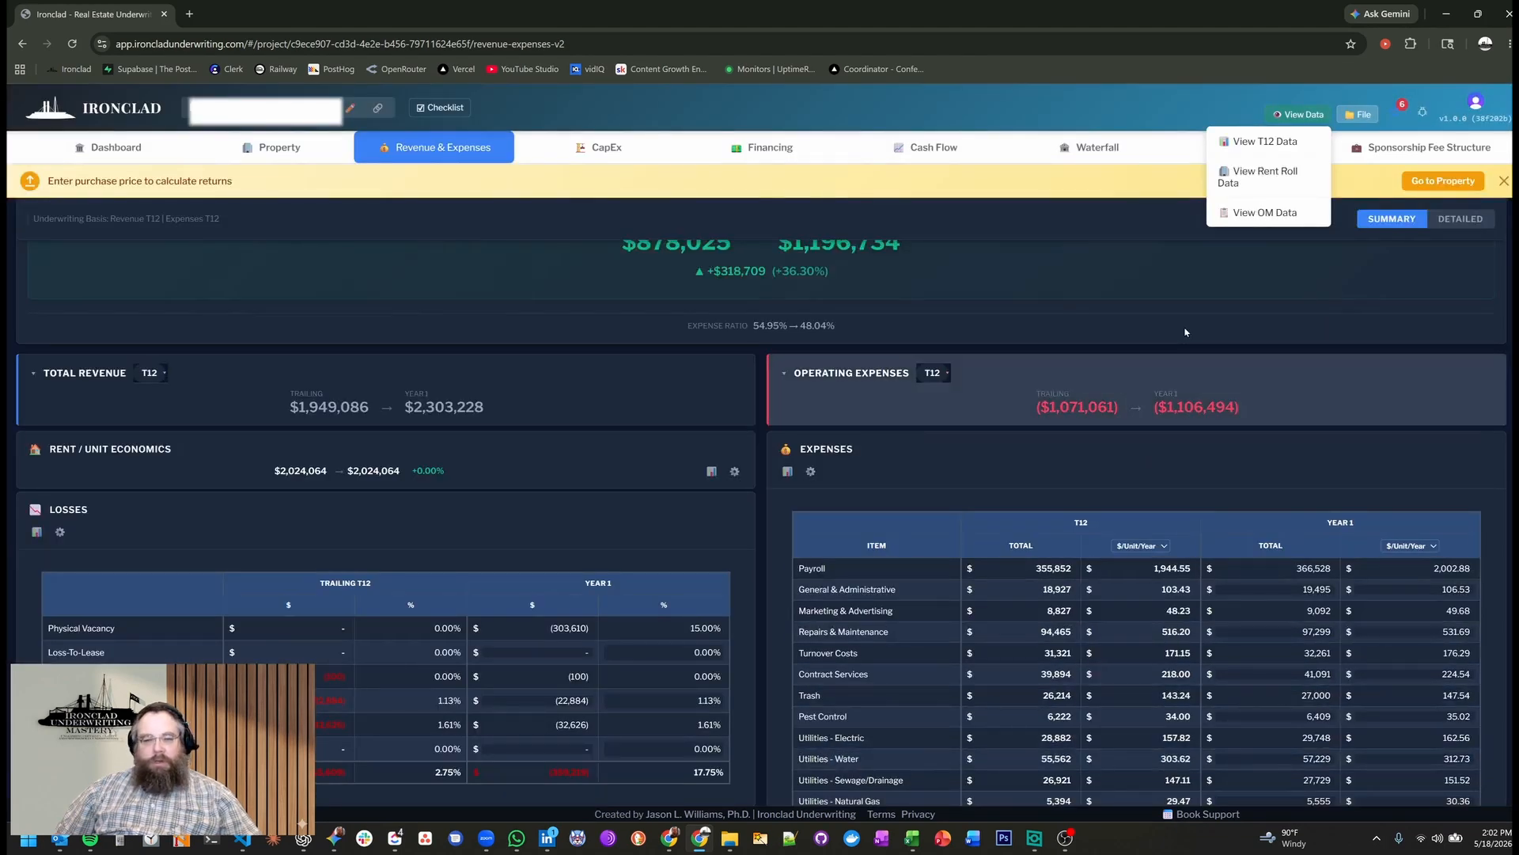
Collapse the Expenses, Losses and Other Income sections and expand Rent / Unit Economics.
{"action": "left_click", "coordinate": [938, 488]}
{"action": "left_click", "coordinate": [209, 537]}
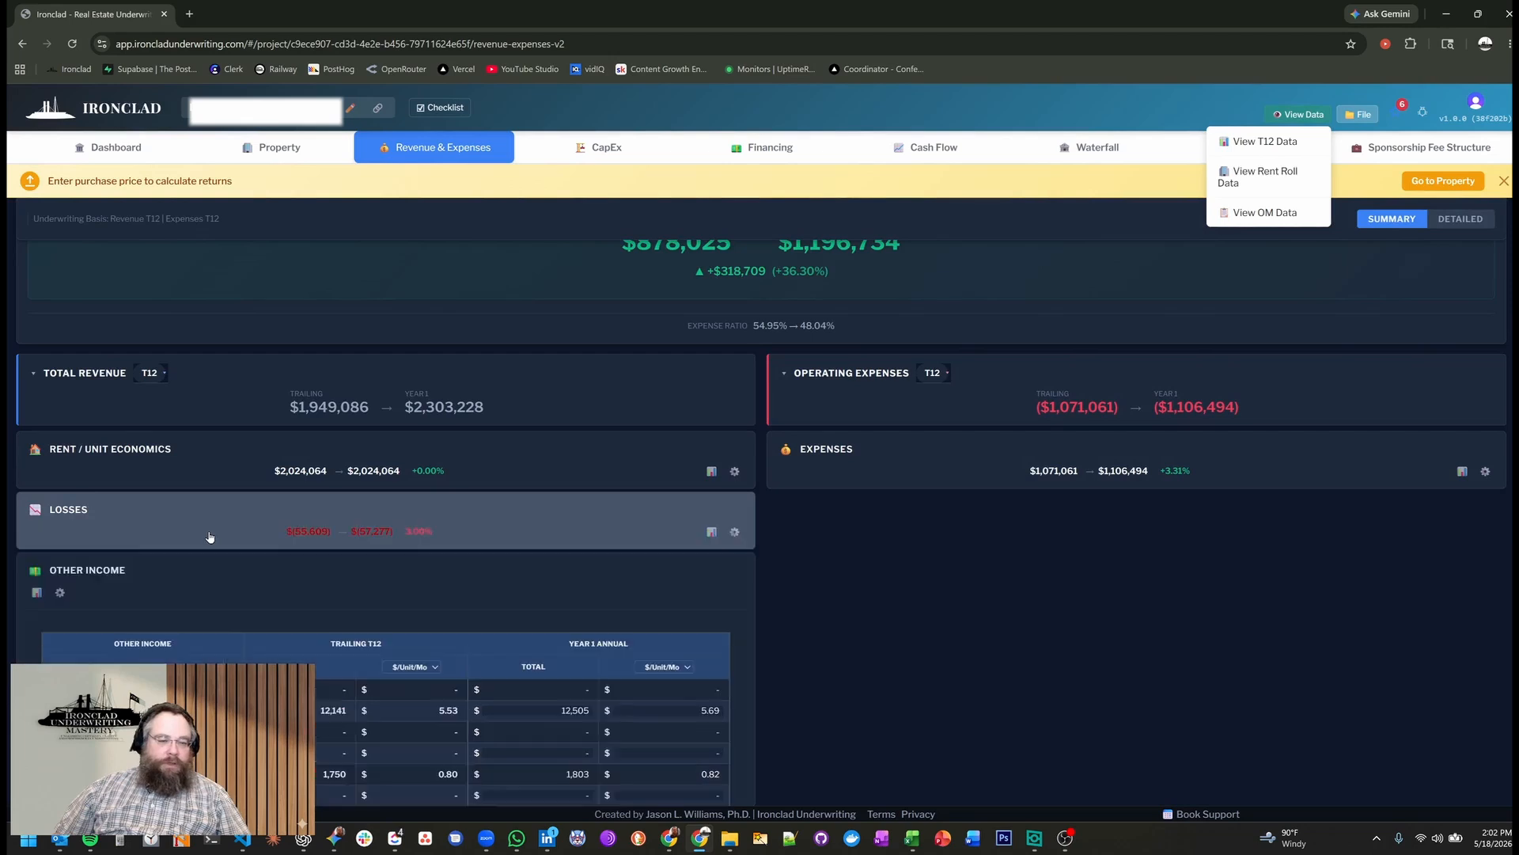
{"action": "left_click", "coordinate": [127, 572]}
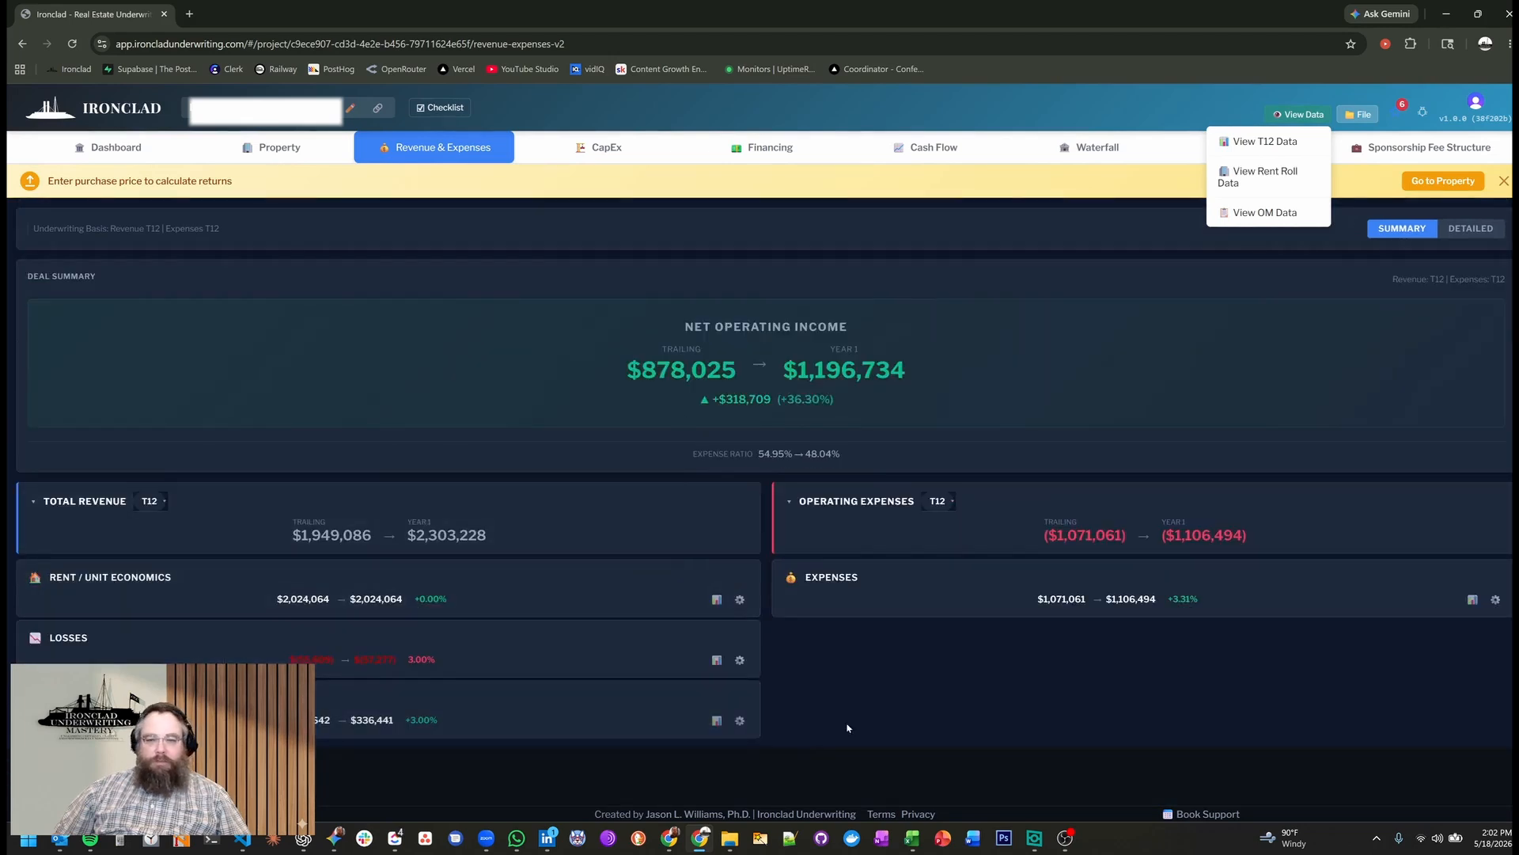
{"action": "left_click", "coordinate": [139, 580]}
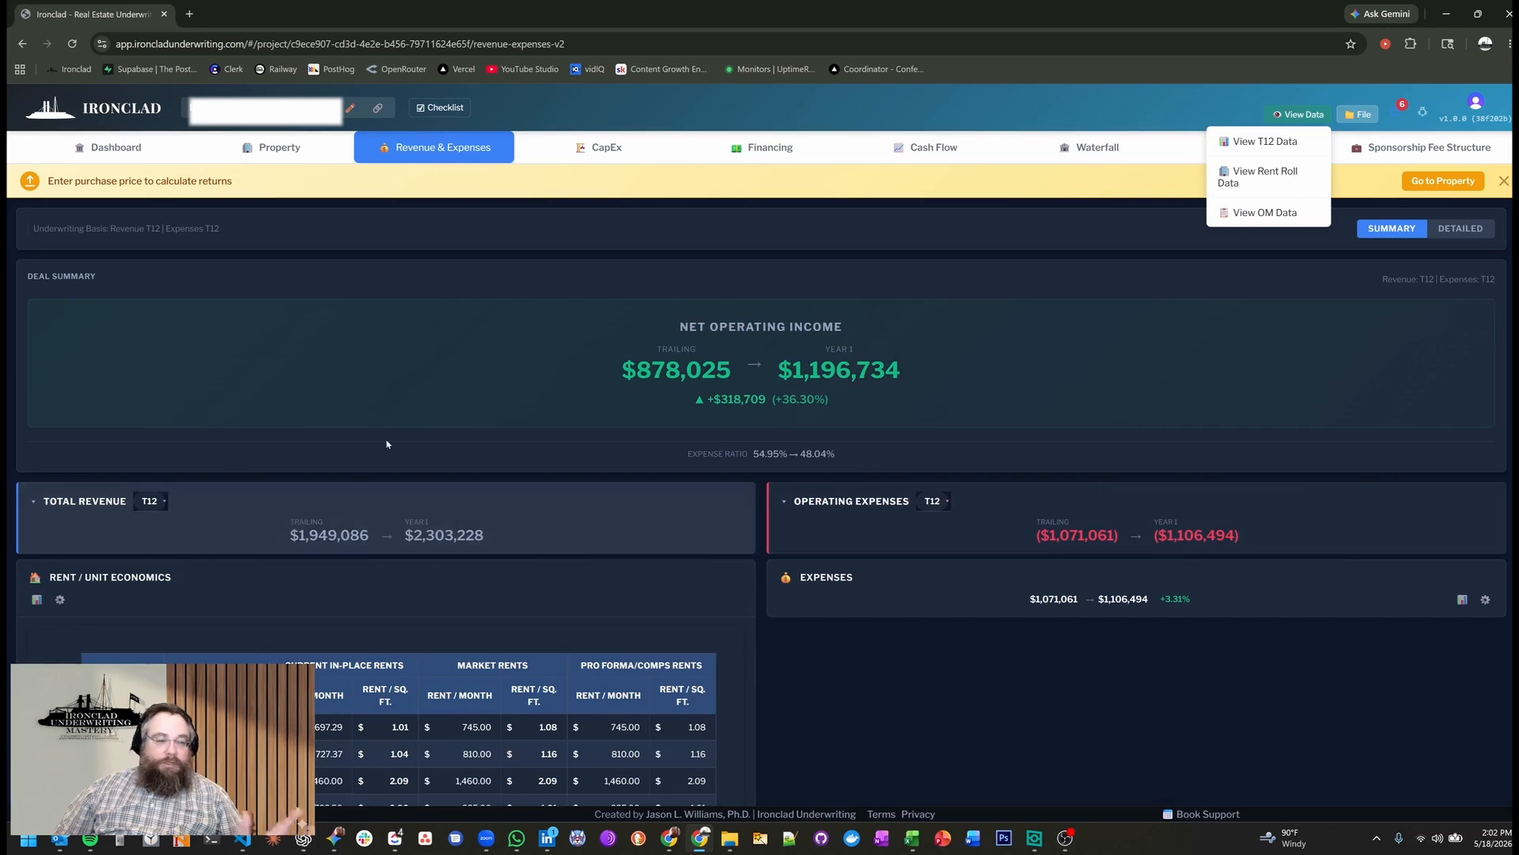
Keep Total Revenue on the T12 basis, set Operating Expenses to T3 and expand the Expenses table.
{"action": "left_click", "coordinate": [156, 503]}
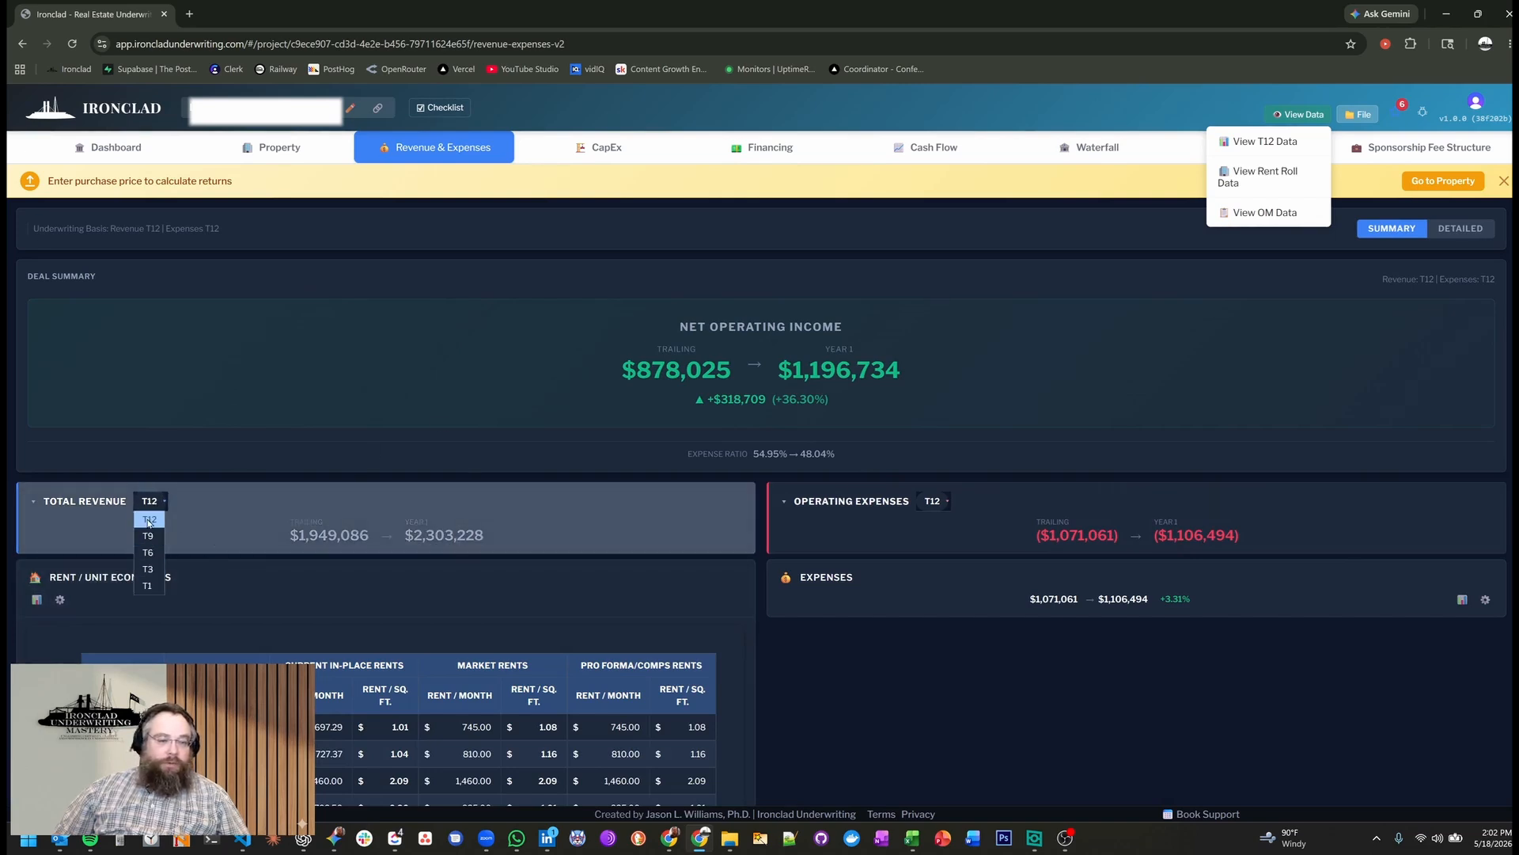
{"action": "left_click", "coordinate": [149, 520]}
{"action": "left_click", "coordinate": [935, 508]}
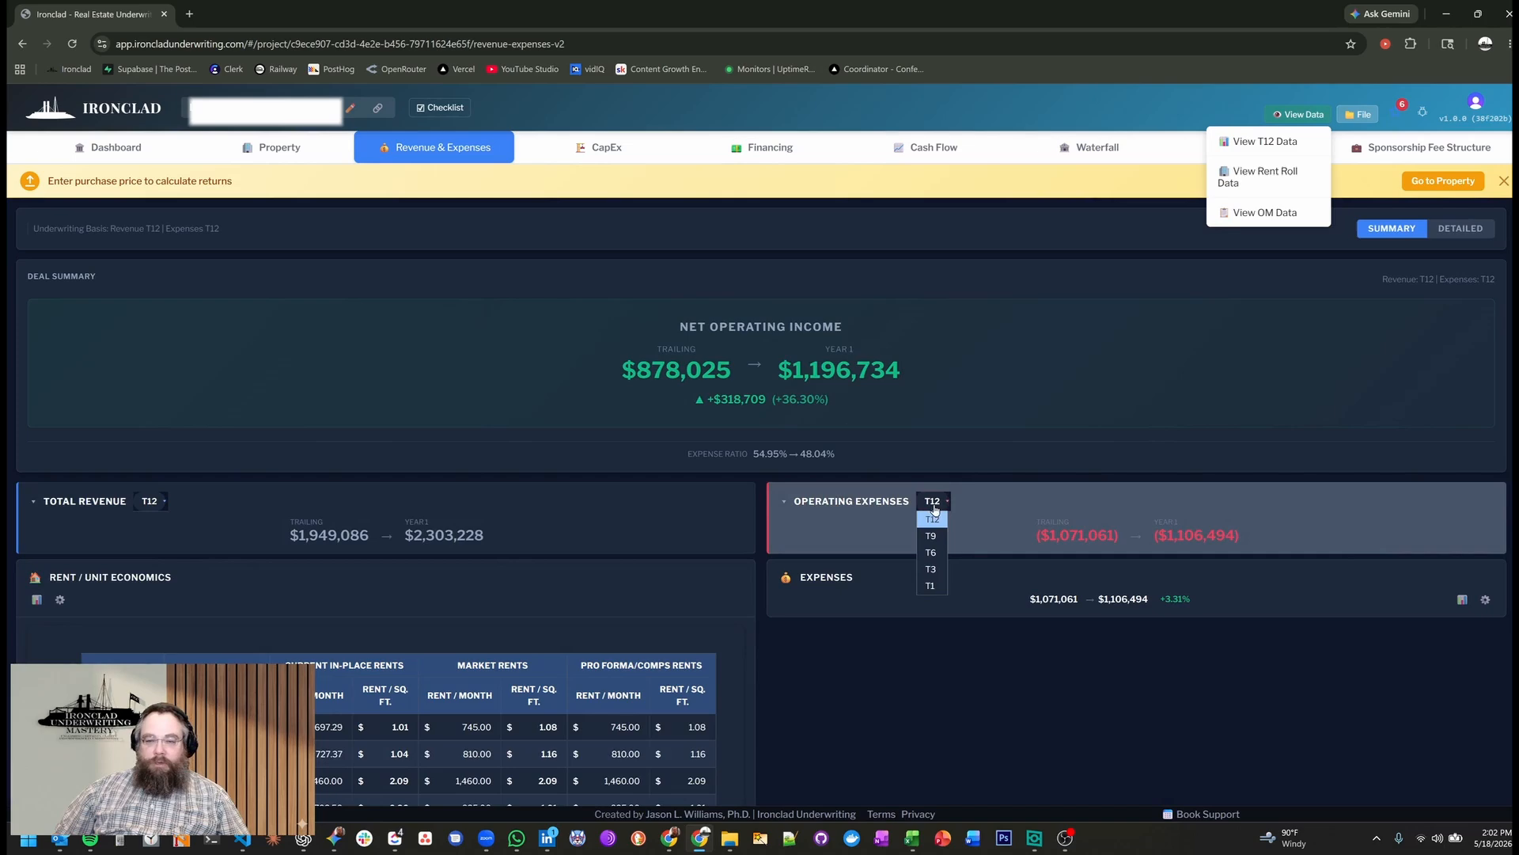
{"action": "left_click", "coordinate": [930, 570]}
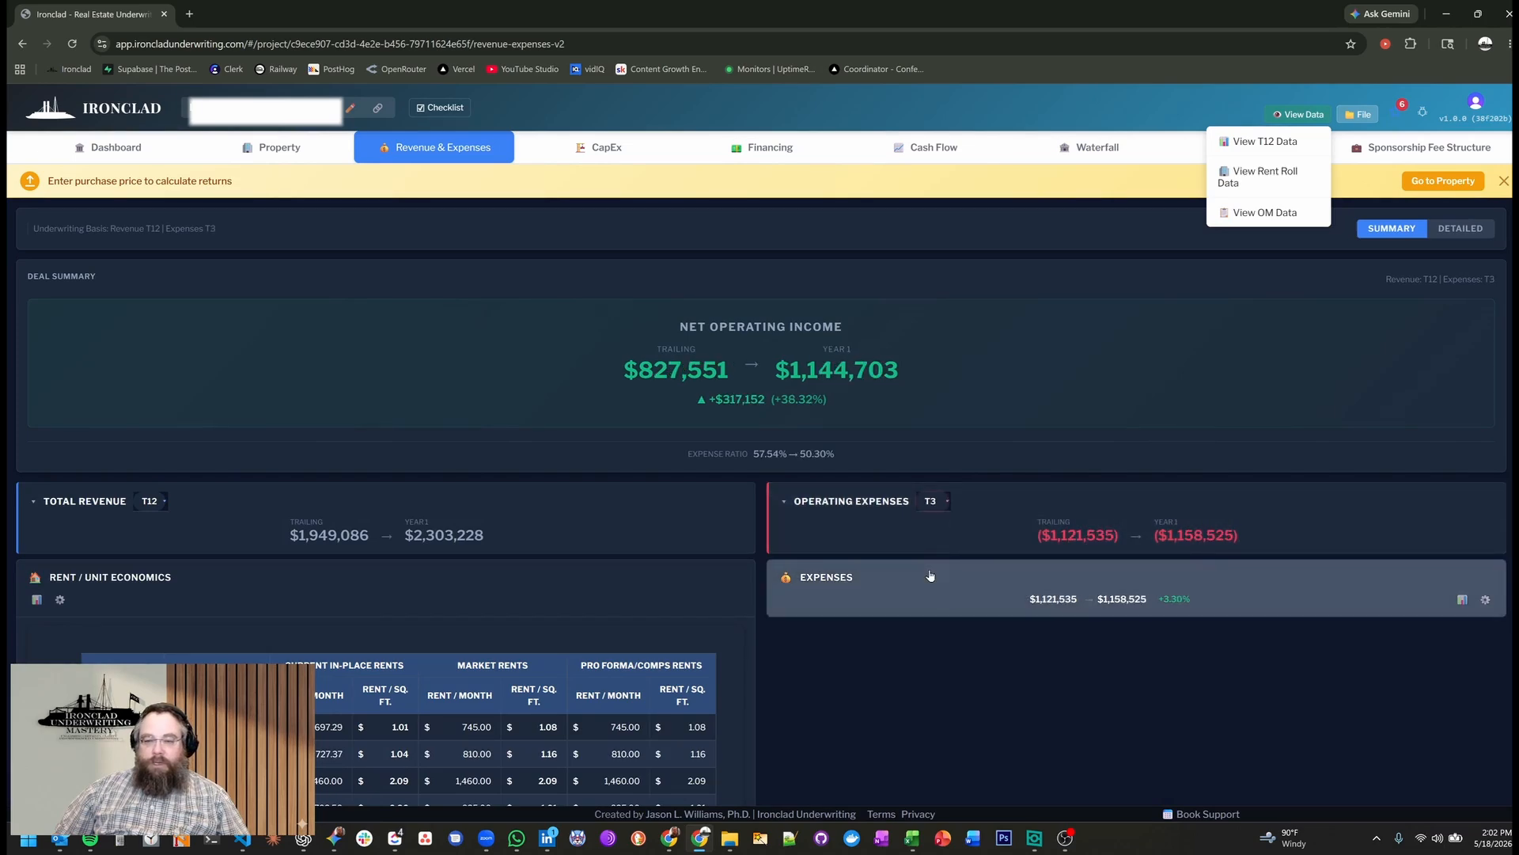
{"action": "left_click", "coordinate": [931, 593]}
{"action": "scroll", "coordinate": [942, 633], "scroll_direction": "down", "scroll_amount": 3}
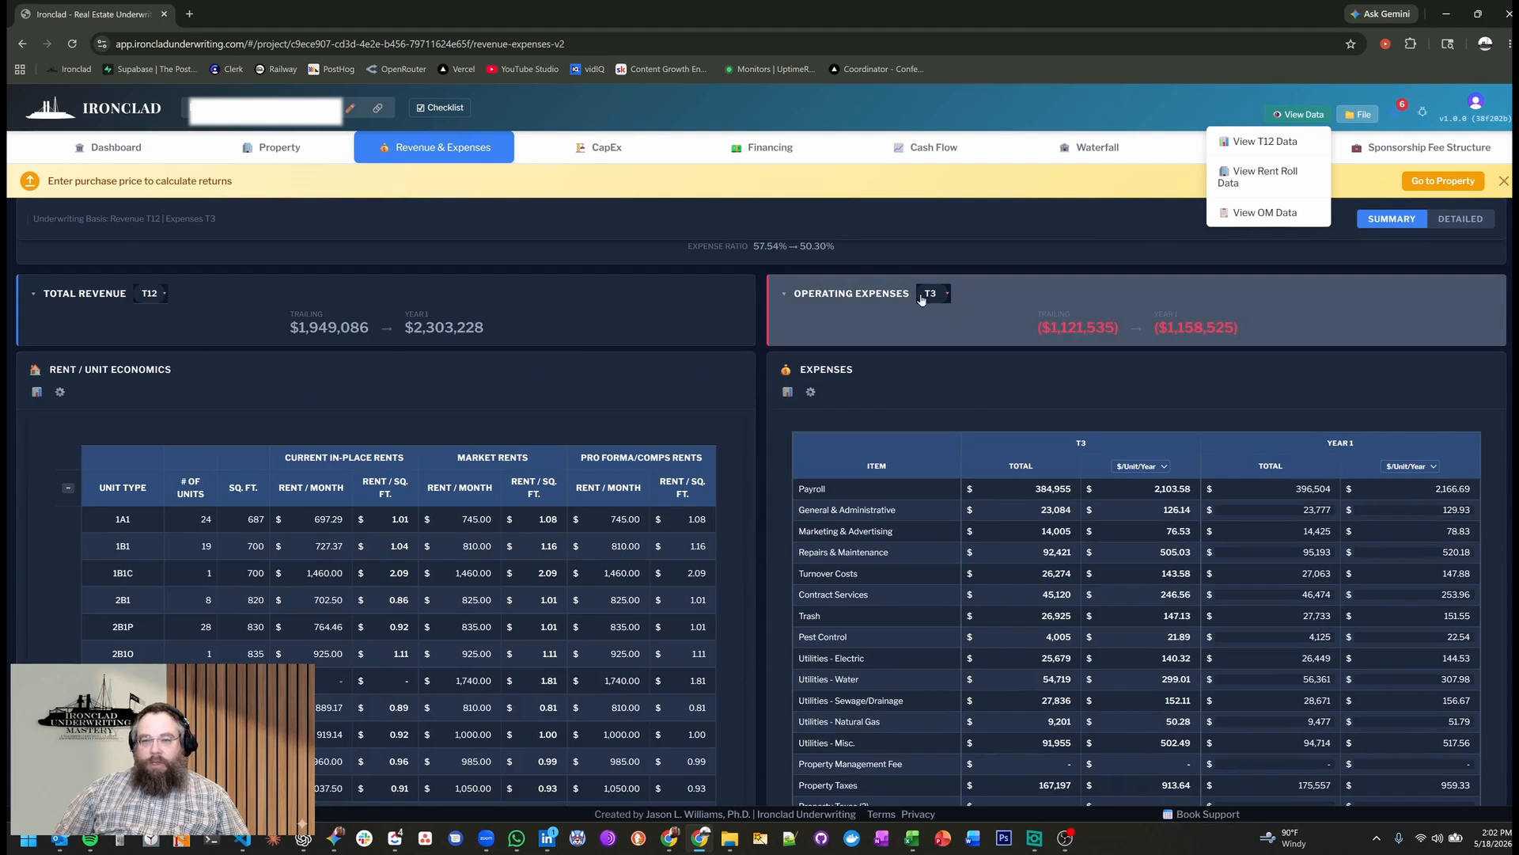
Compare the expense figures by switching the Operating Expenses basis to T12, T9, T1, back to T12 and finally T6.
{"action": "left_click", "coordinate": [934, 296]}
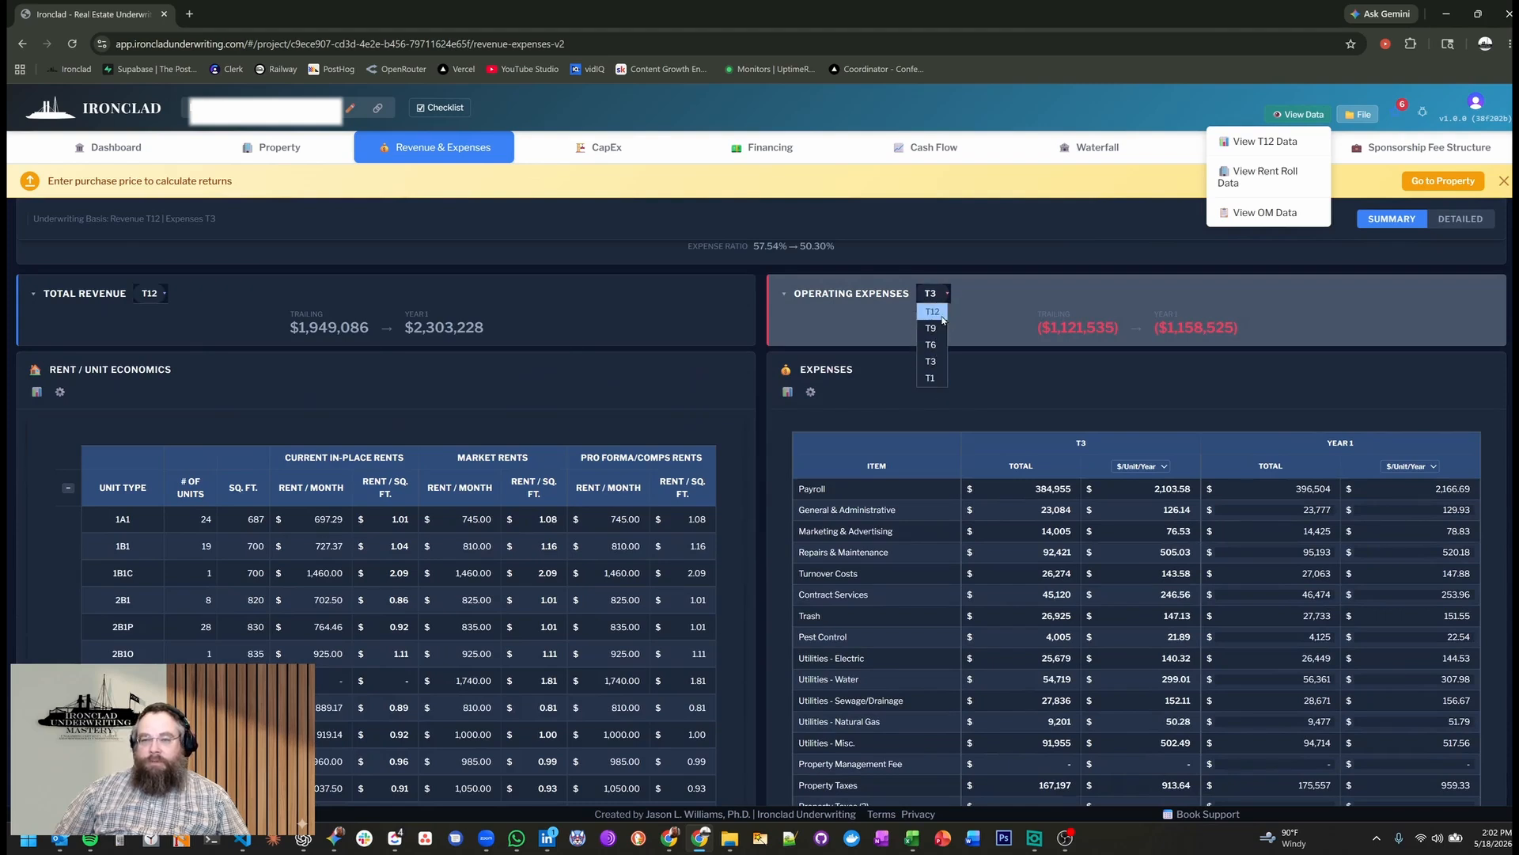
{"action": "left_click", "coordinate": [931, 312]}
{"action": "left_click", "coordinate": [932, 292]}
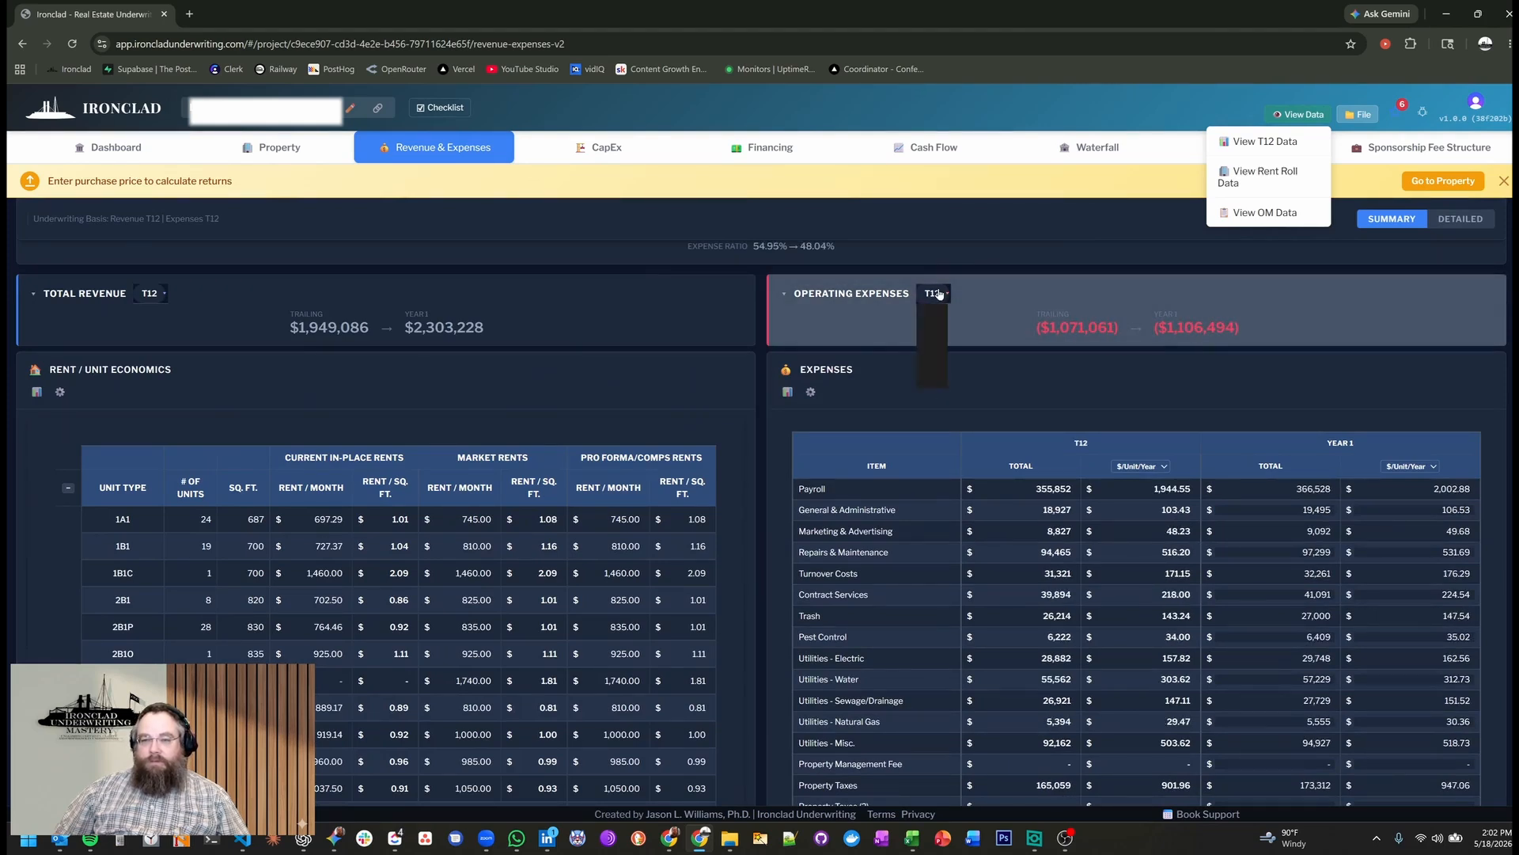
{"action": "left_click", "coordinate": [931, 328]}
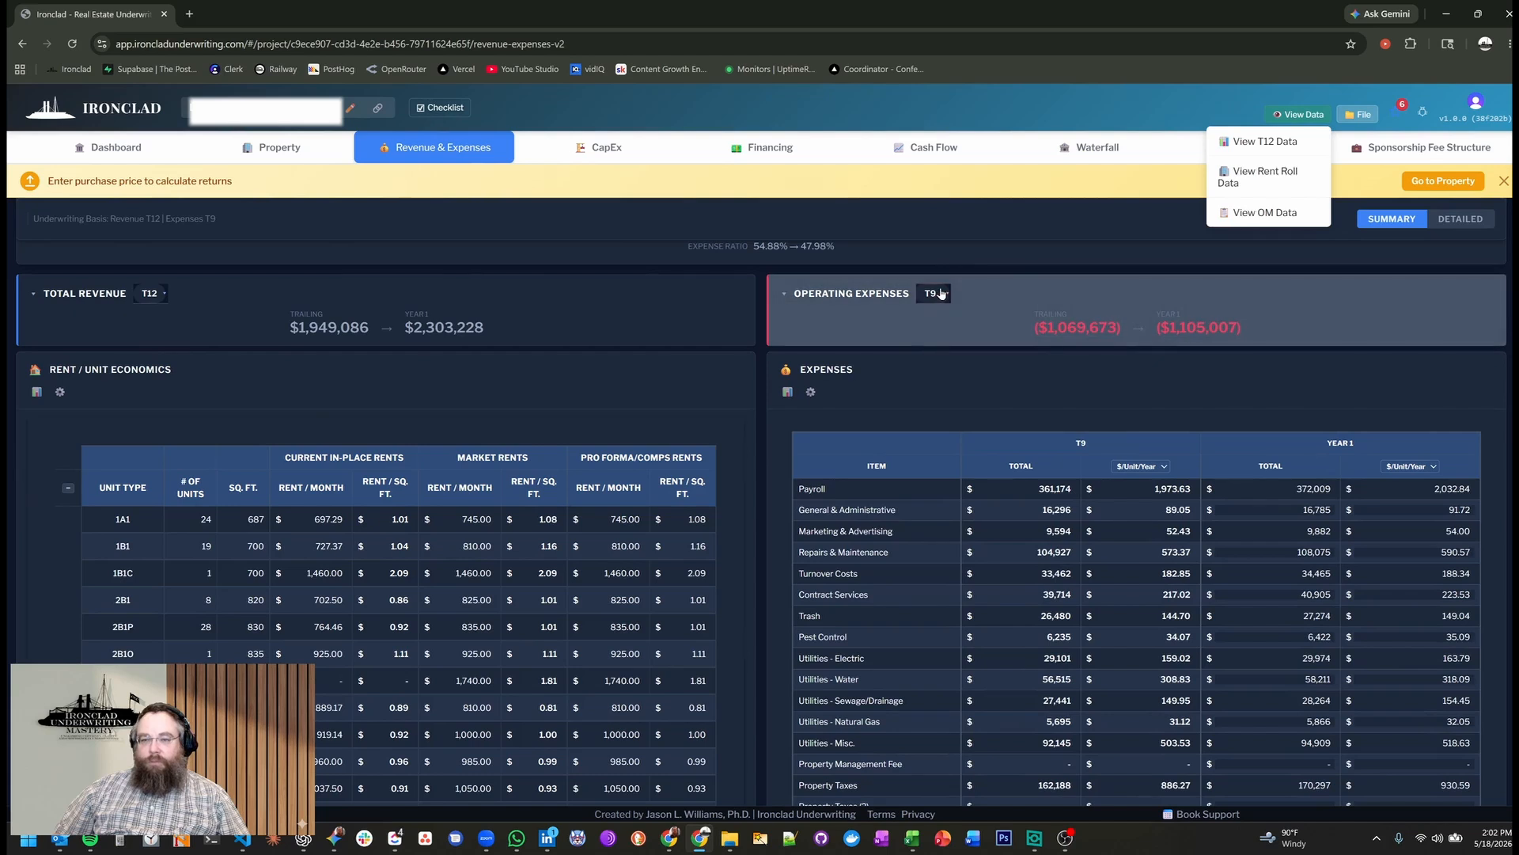
{"action": "left_click", "coordinate": [932, 293]}
{"action": "left_click", "coordinate": [932, 378]}
{"action": "left_click", "coordinate": [933, 293]}
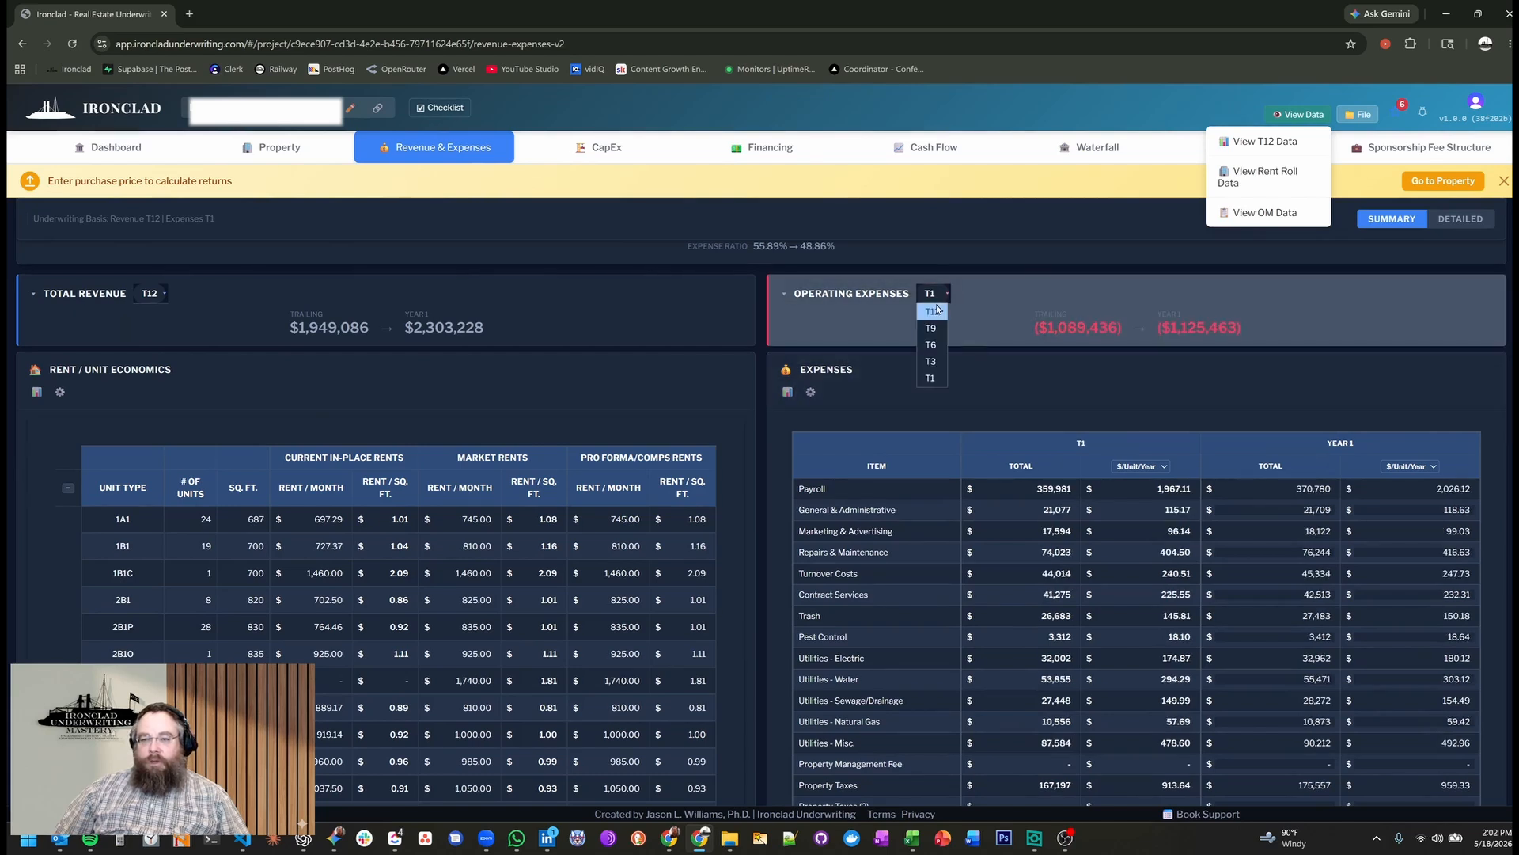
{"action": "left_click", "coordinate": [937, 317]}
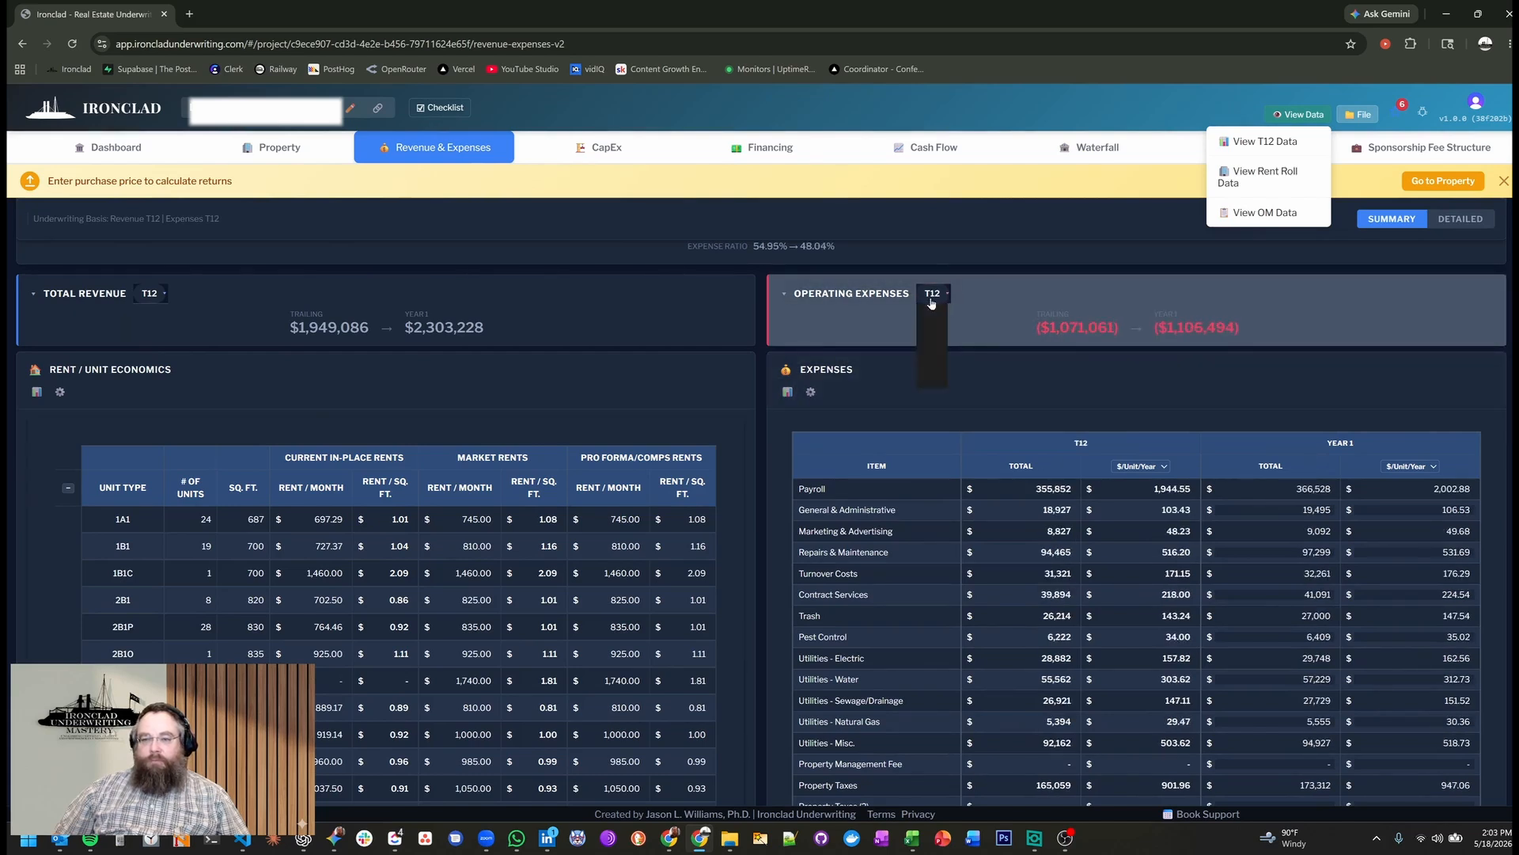
{"action": "left_click", "coordinate": [932, 293]}
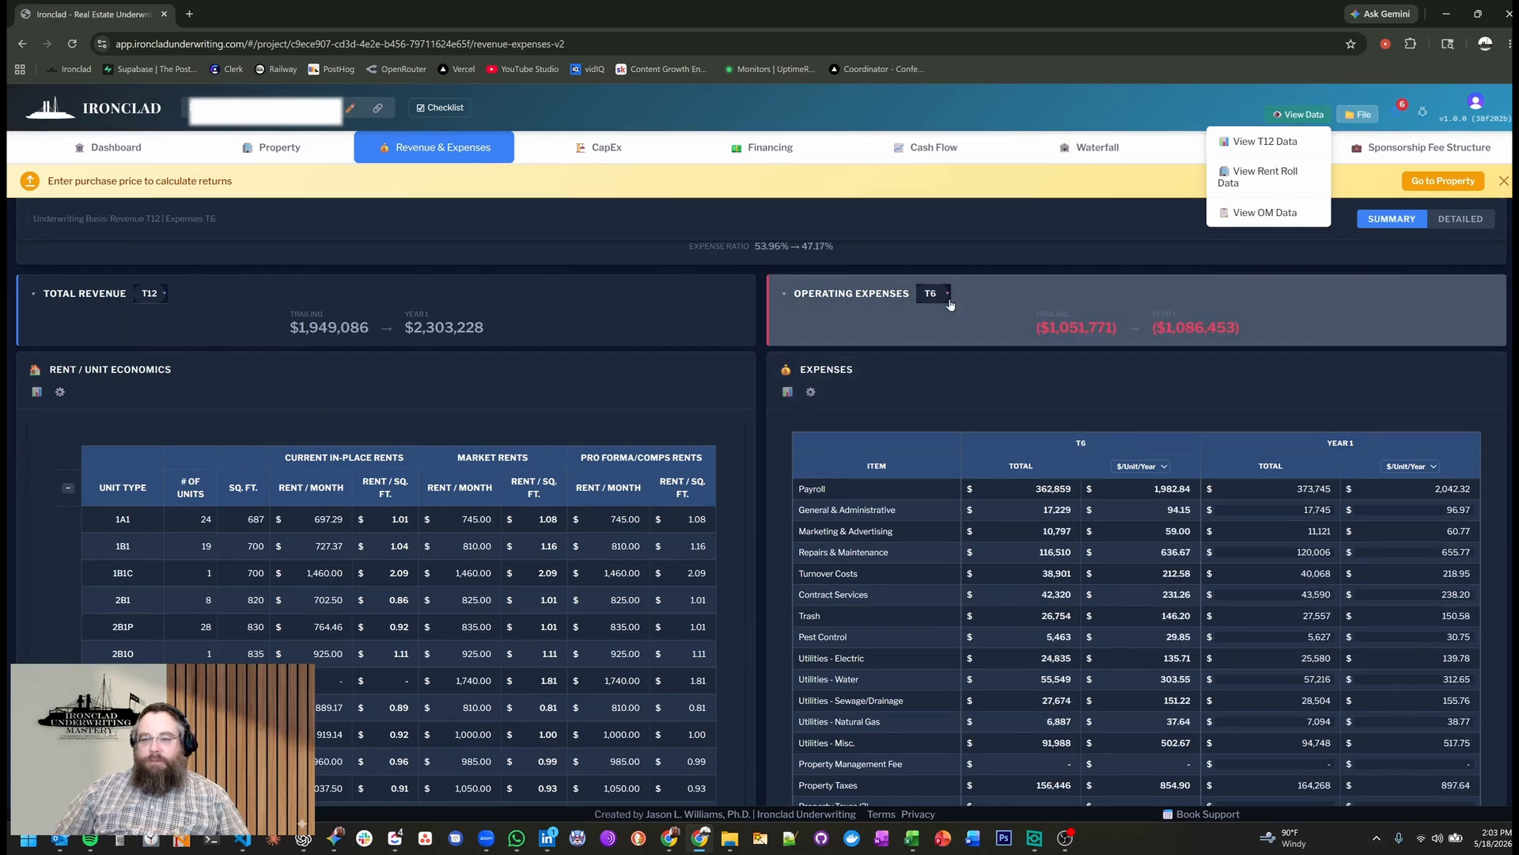